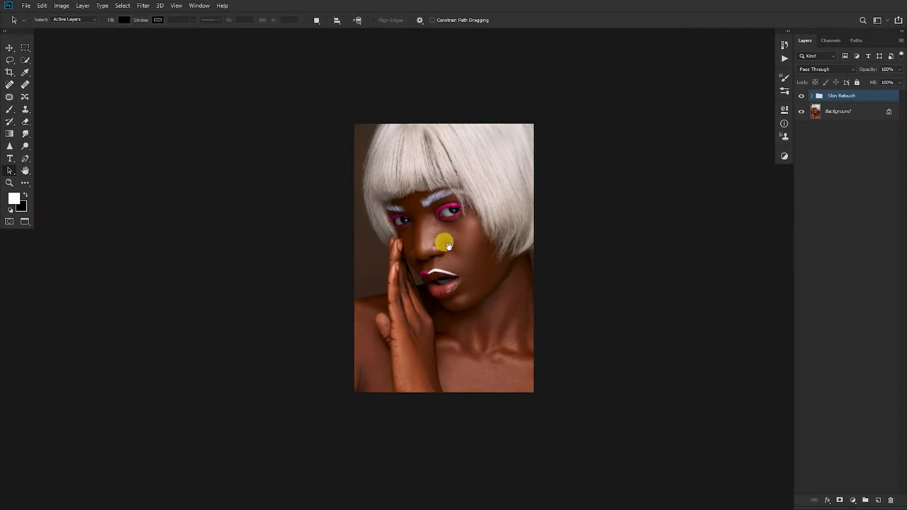
Toggle the Skin Retouch group off and on twice to compare the portrait before and after.
drag(447, 244, 423, 227)
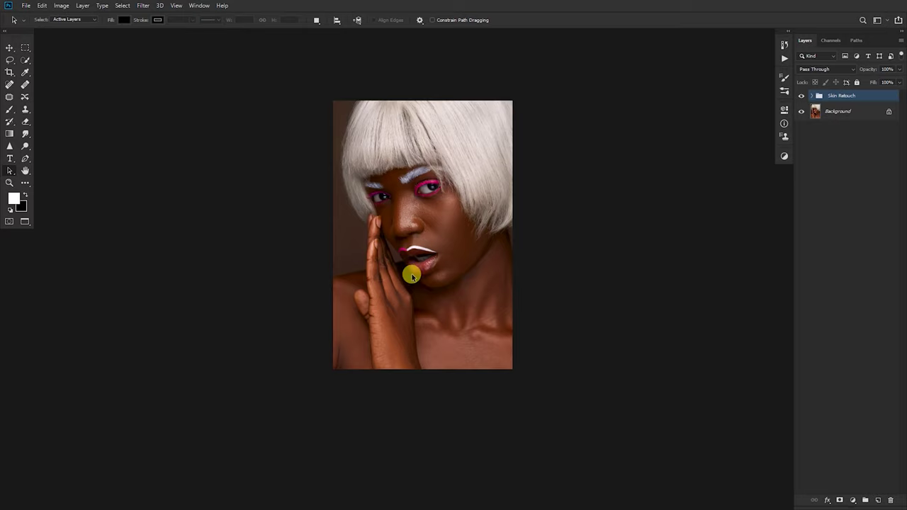
drag(429, 231, 455, 238)
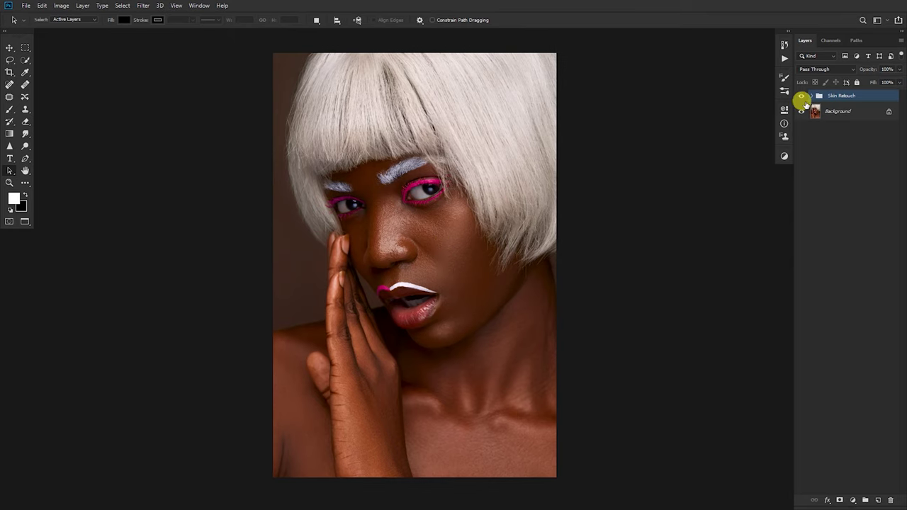
click(801, 96)
click(800, 97)
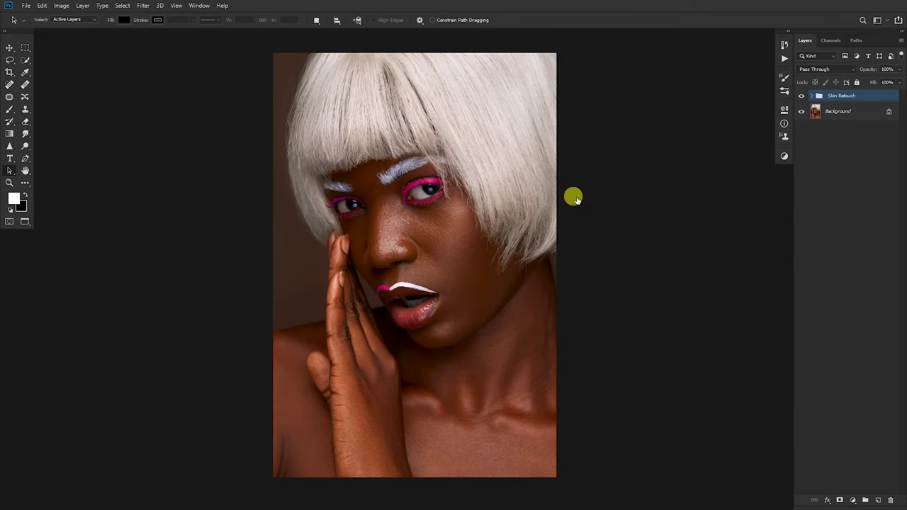
click(801, 97)
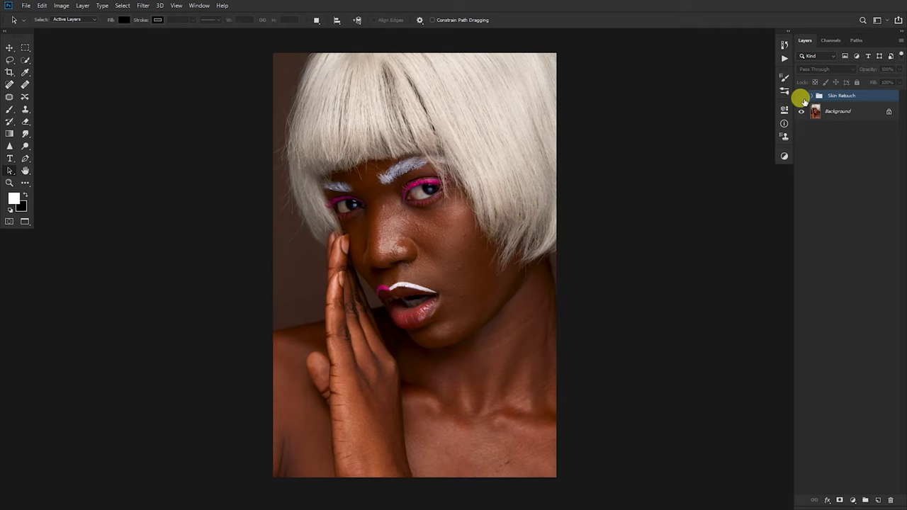
click(801, 97)
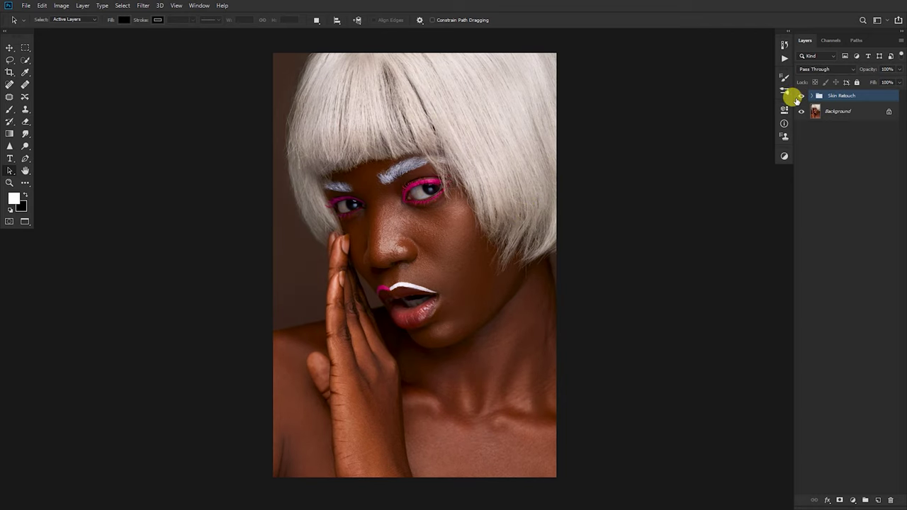
Show the portrait's RGB, Red, Green and Blue channels in the Channels panel.
alt+click(434, 238)
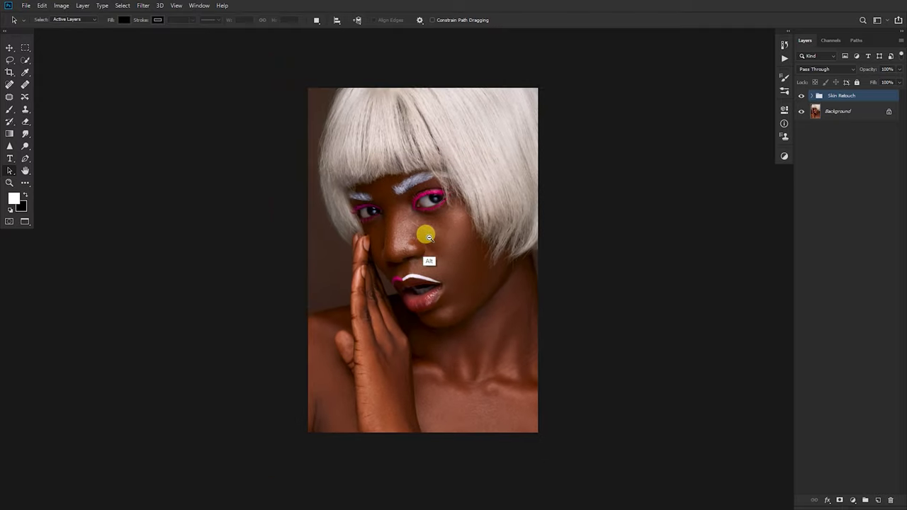
drag(453, 219, 441, 233)
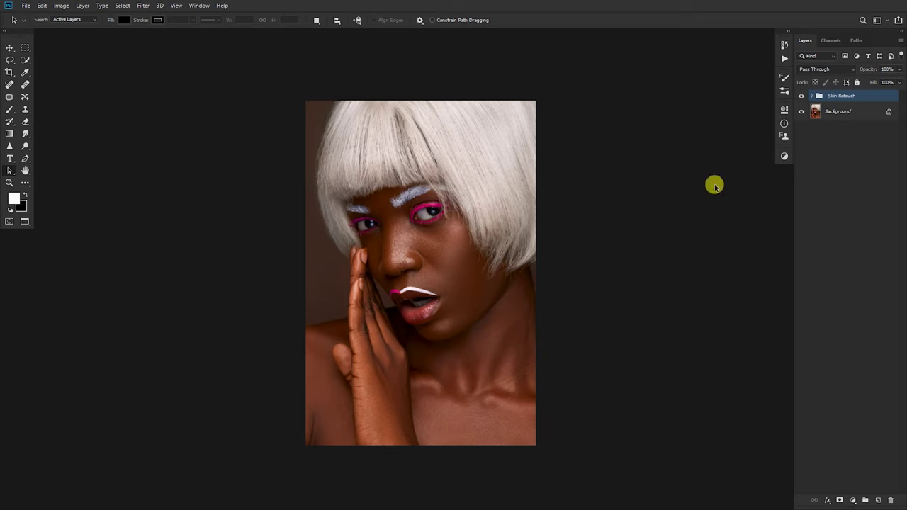
click(831, 41)
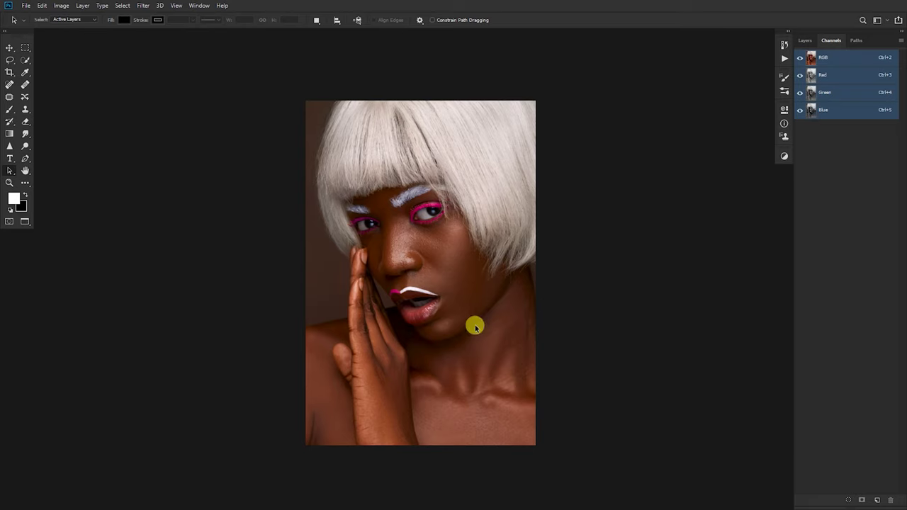
Switch Actions to Button Mode and run Luminosity Masks to create the five mask channels.
click(784, 58)
click(769, 40)
click(787, 44)
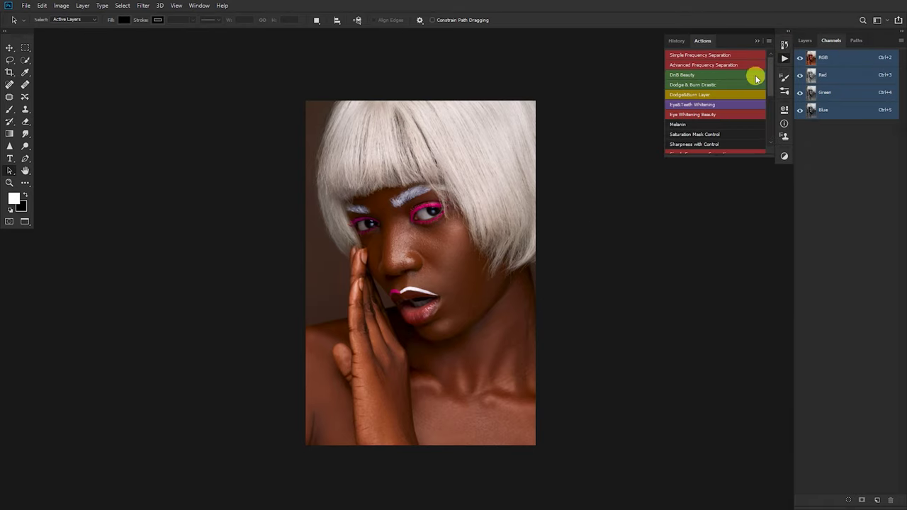
drag(771, 82, 768, 137)
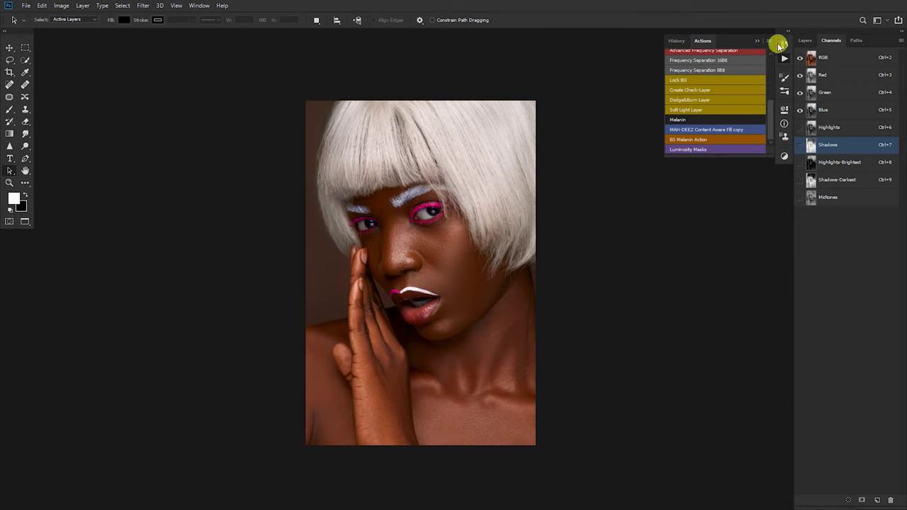
Create a 'Skin Grading' group above Skin Retouch and load the Midtones channel as a selection.
click(805, 43)
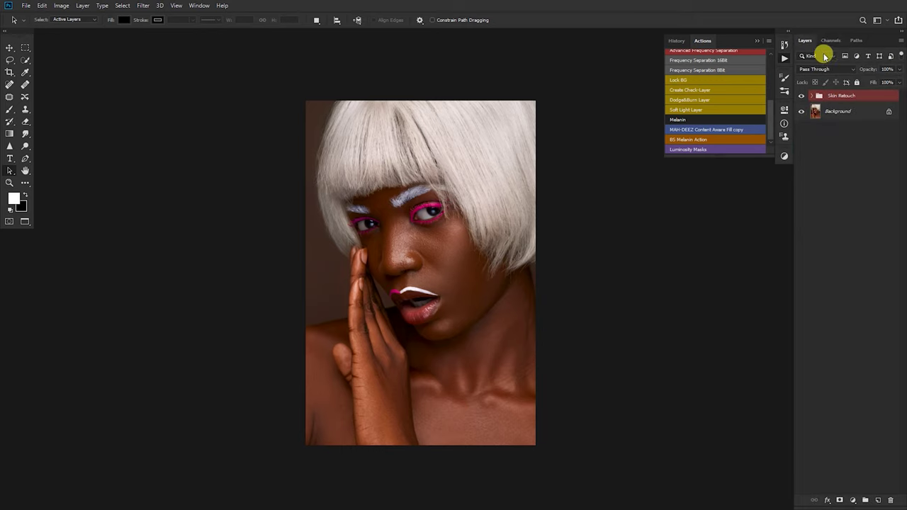
click(865, 501)
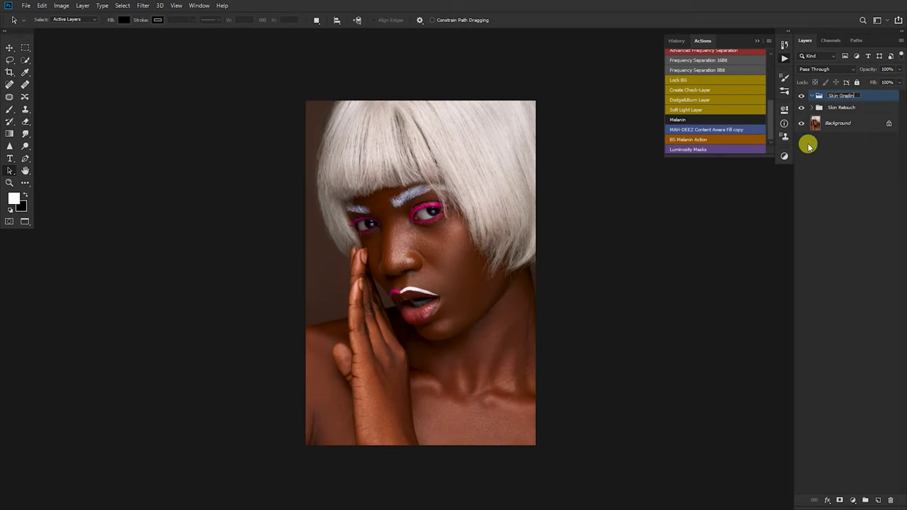
text(g)
key(Return)
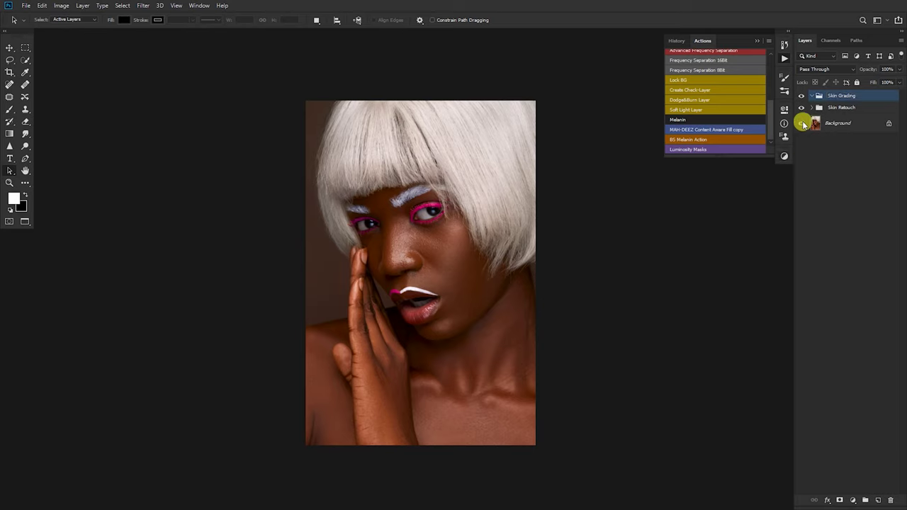
click(831, 40)
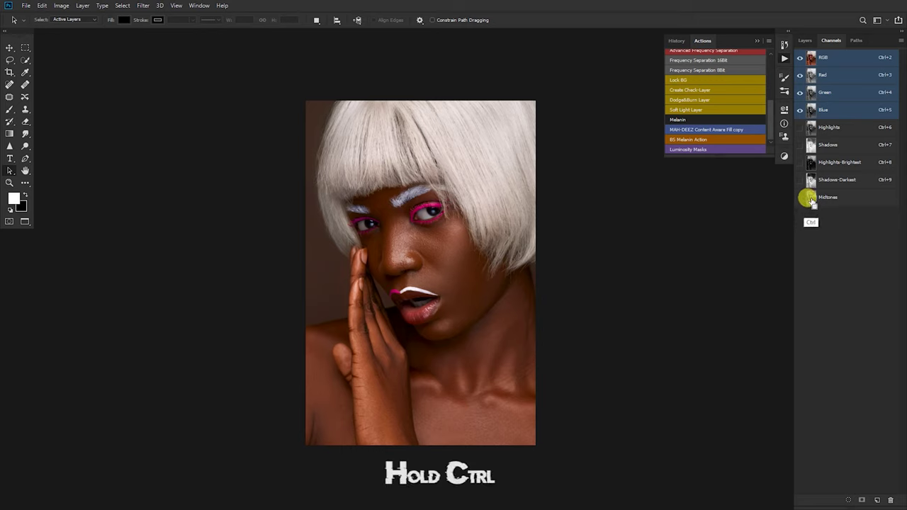
ctrl+click(812, 198)
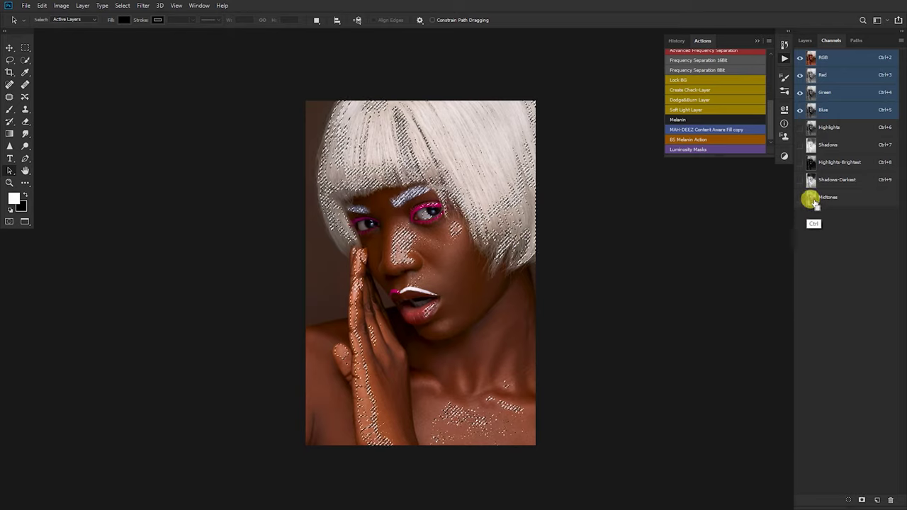
Add a midtone-masked Color Balance layer with Cyan-Red +1, Magenta-Green +16, Yellow-Blue +11.
click(804, 41)
click(784, 156)
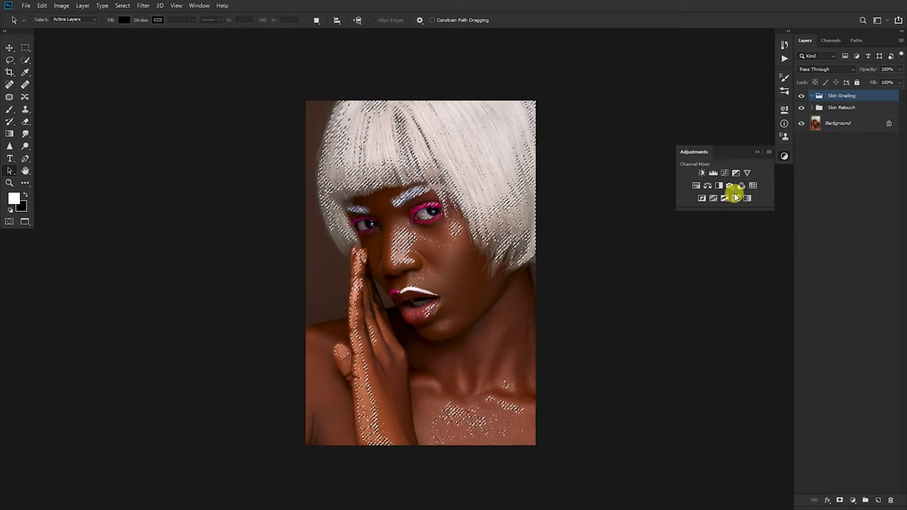
click(705, 188)
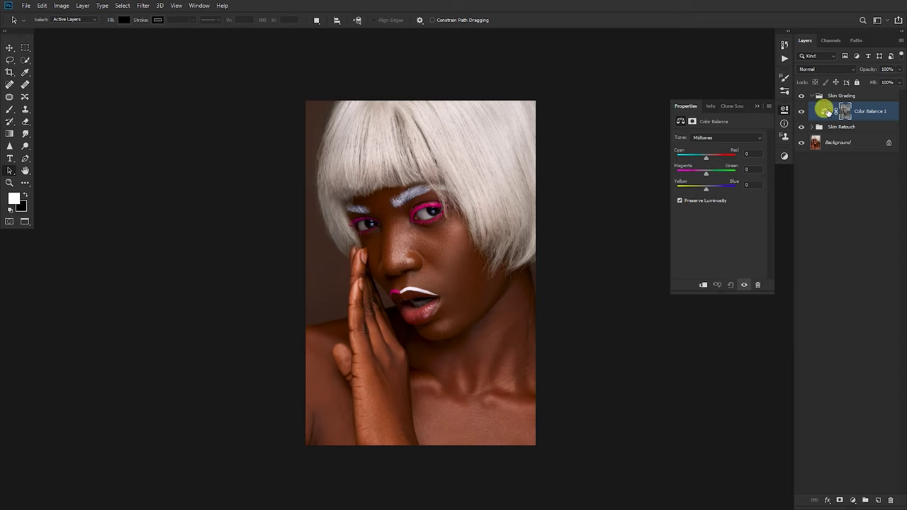
click(750, 184)
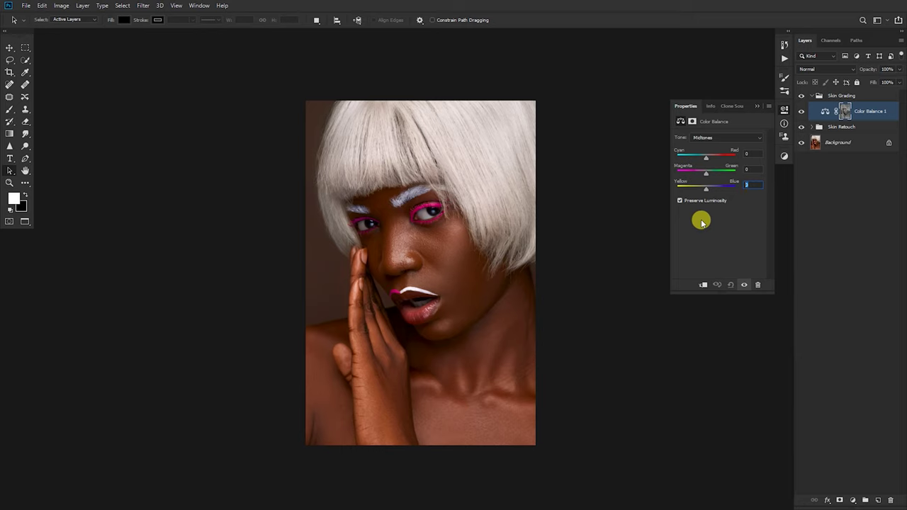
text(11)
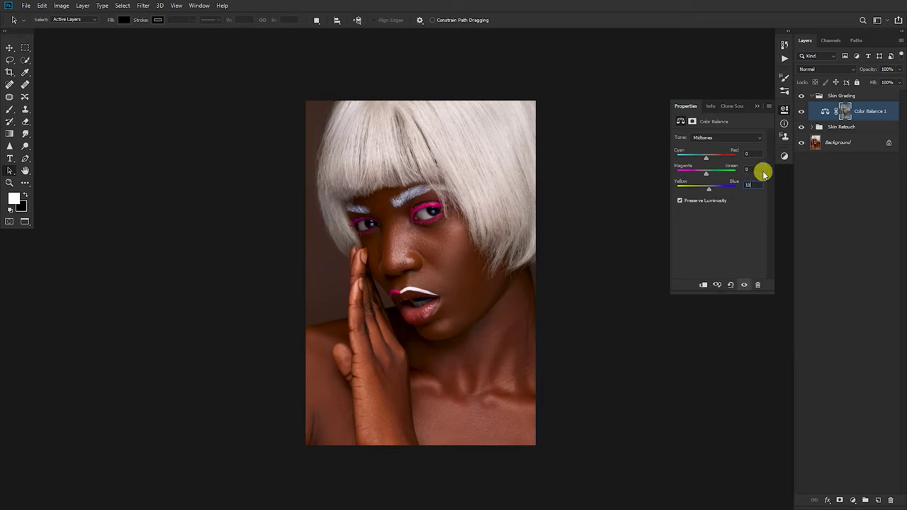
click(751, 168)
text(16)
click(753, 153)
text(1)
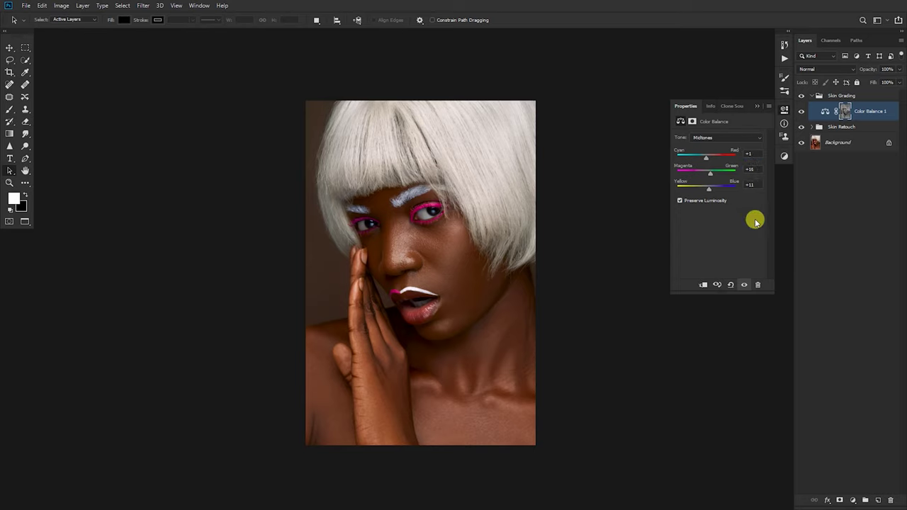
click(785, 156)
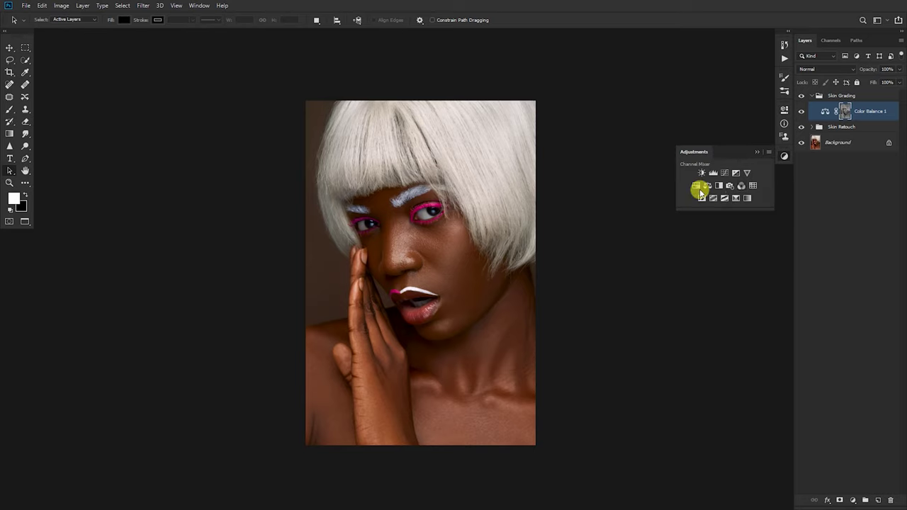
click(831, 41)
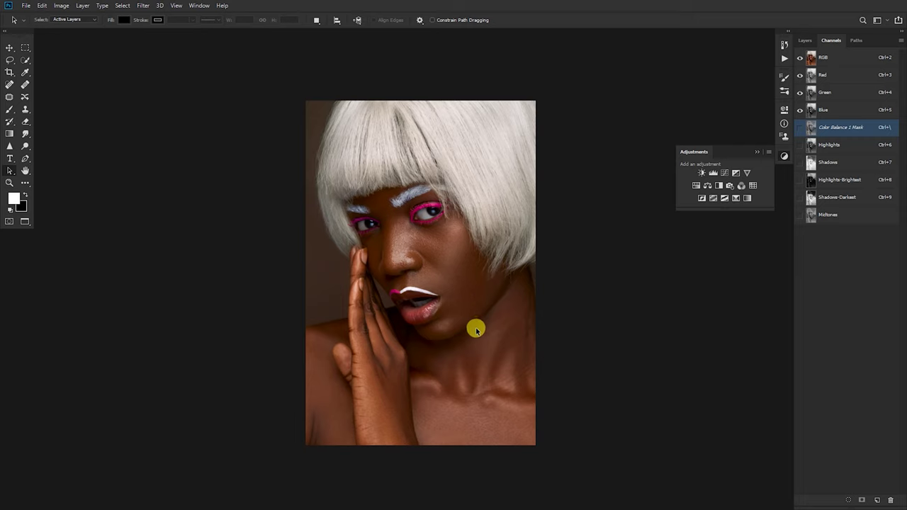
Load the Shadows selection and add Color Balance 2 with midtones Yellow-Blue at +2.
ctrl+click(810, 163)
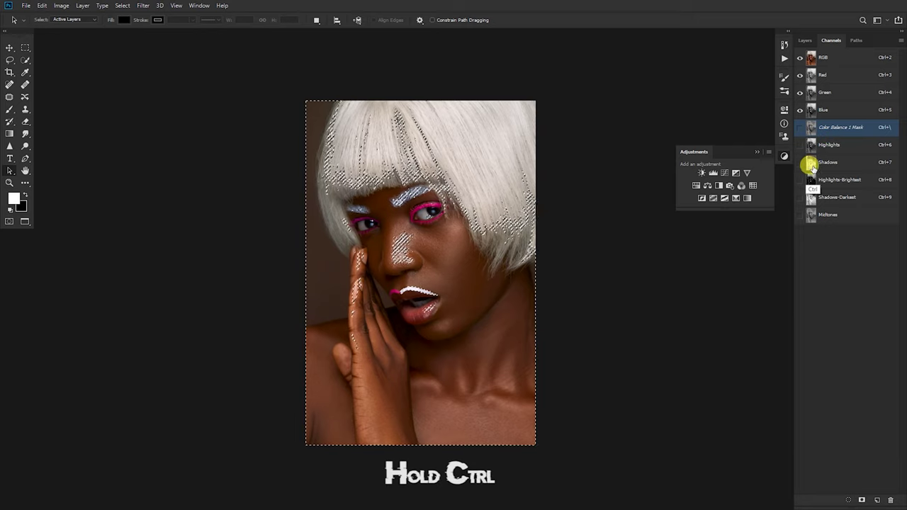
click(807, 40)
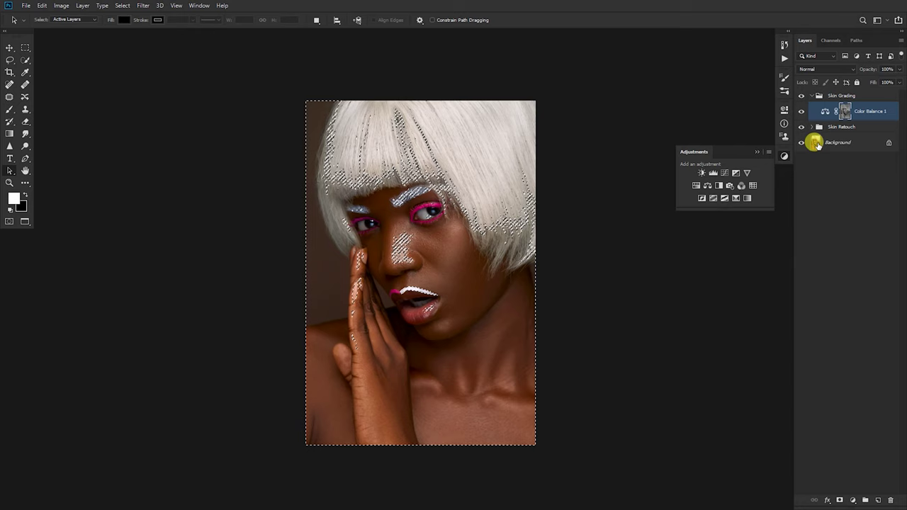
click(708, 185)
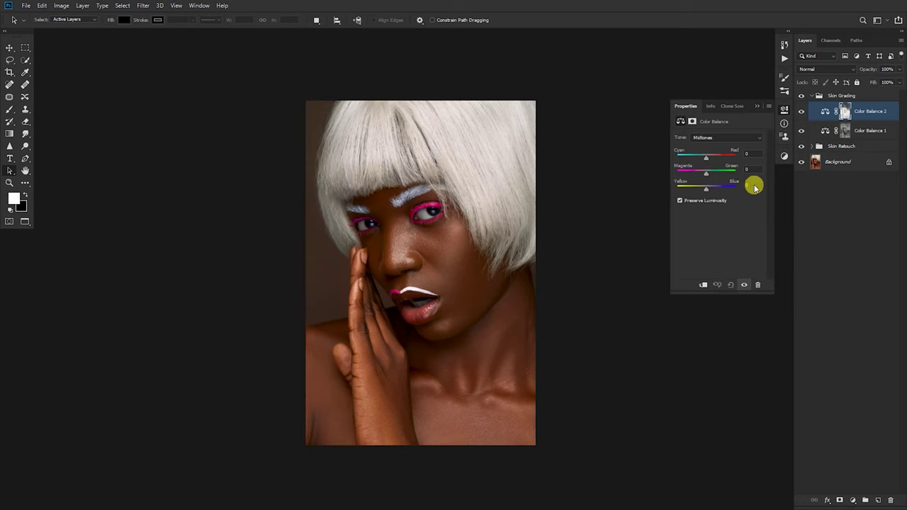
click(748, 184)
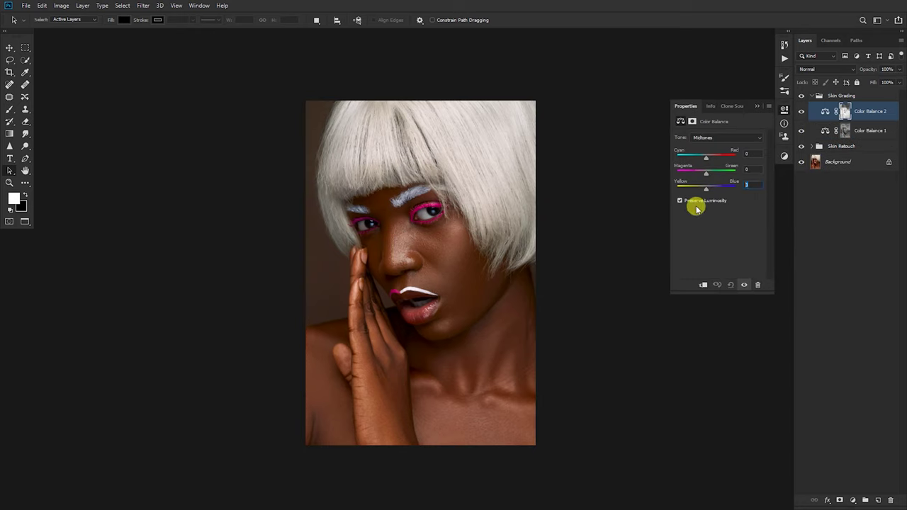
key(Return)
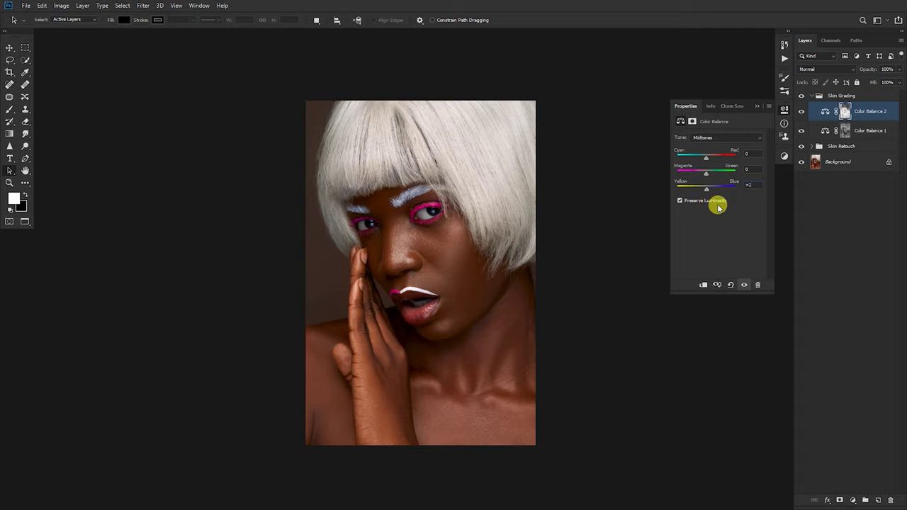
click(757, 107)
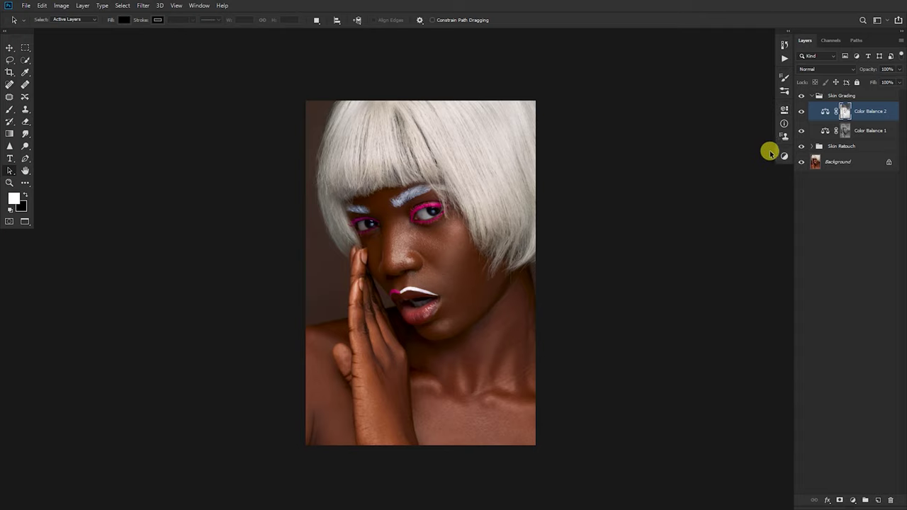
click(829, 40)
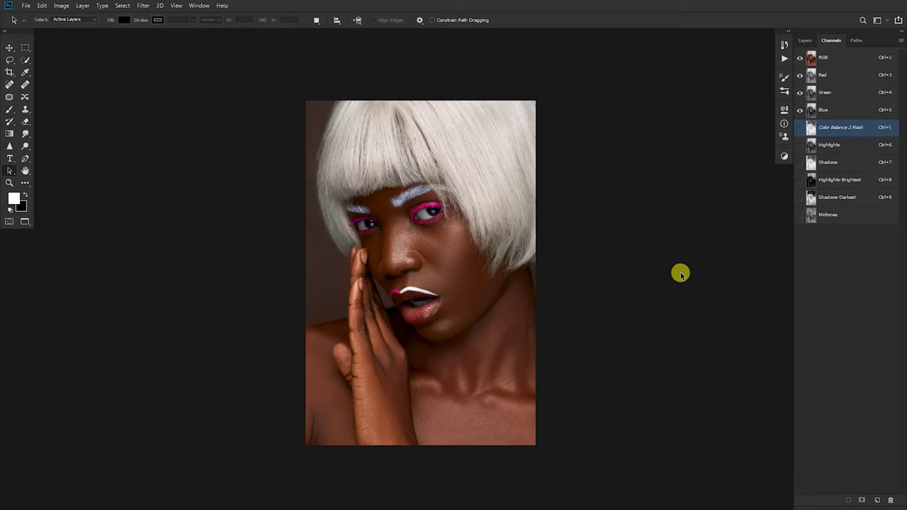
Load the Midtones selection and add a Selective Color 1 layer above Color Balance 2.
key(ctrl)
ctrl+click(812, 215)
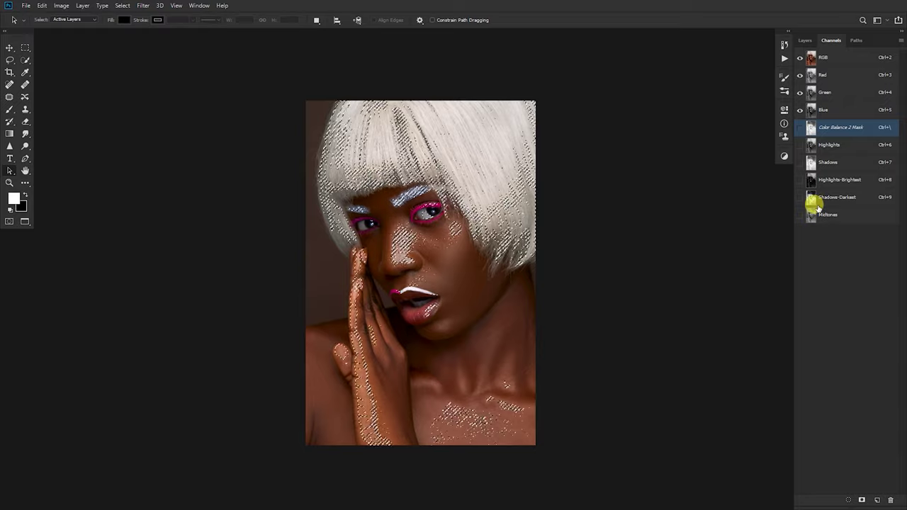
click(806, 41)
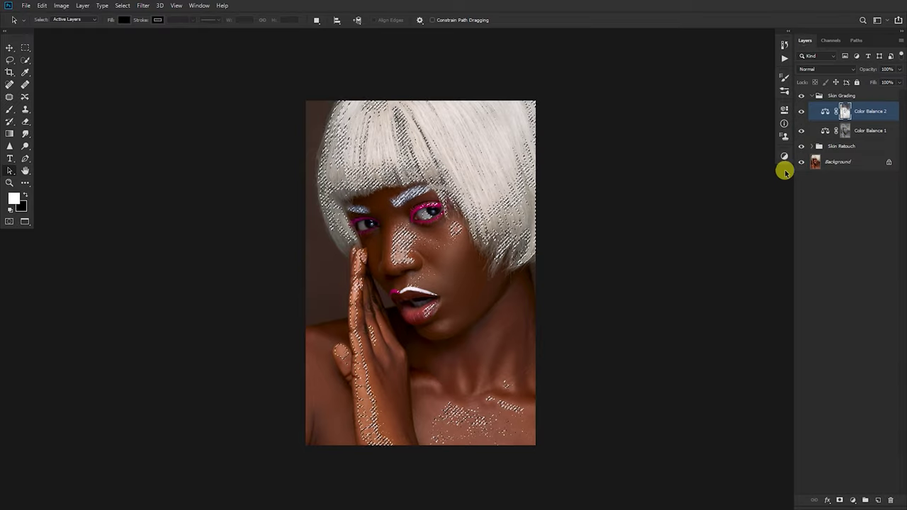
click(785, 155)
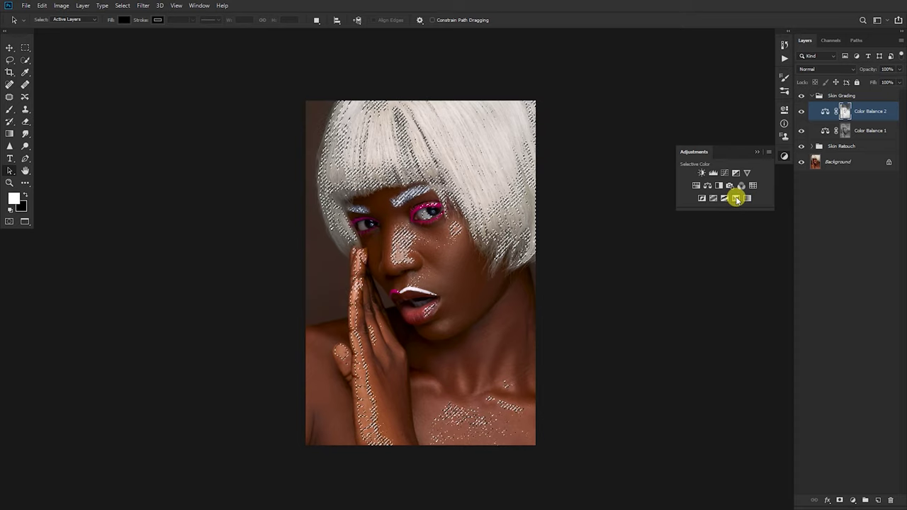
click(734, 200)
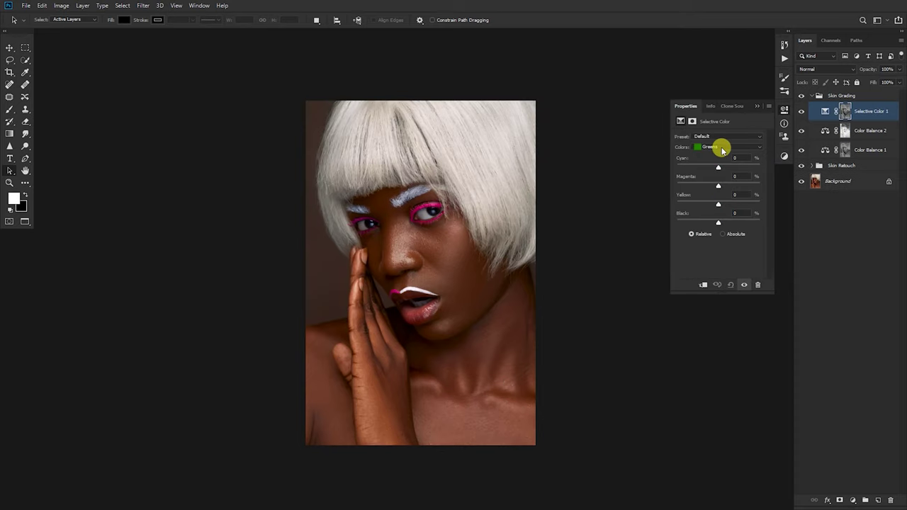
Set Selective Color Reds Magenta to +9 and lower Yellows Magenta to -10.
click(723, 150)
click(719, 147)
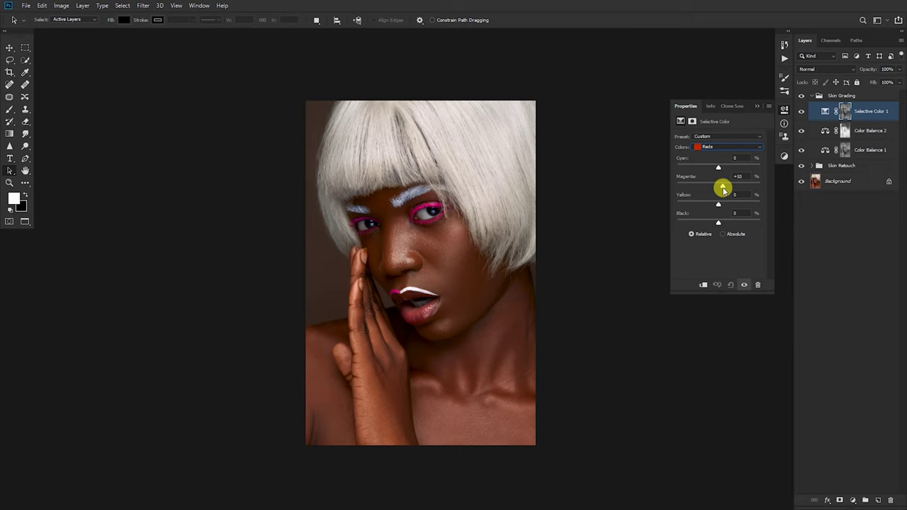
click(730, 146)
click(716, 164)
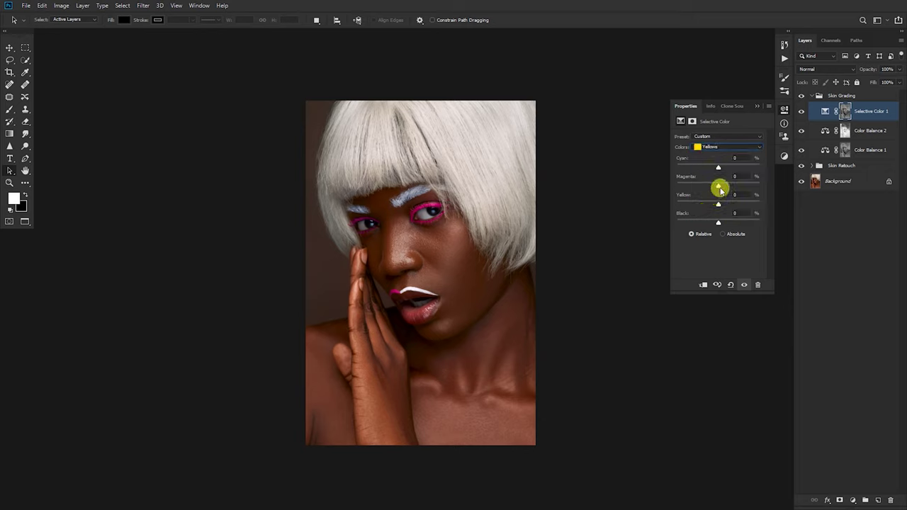
drag(716, 189, 713, 189)
click(757, 106)
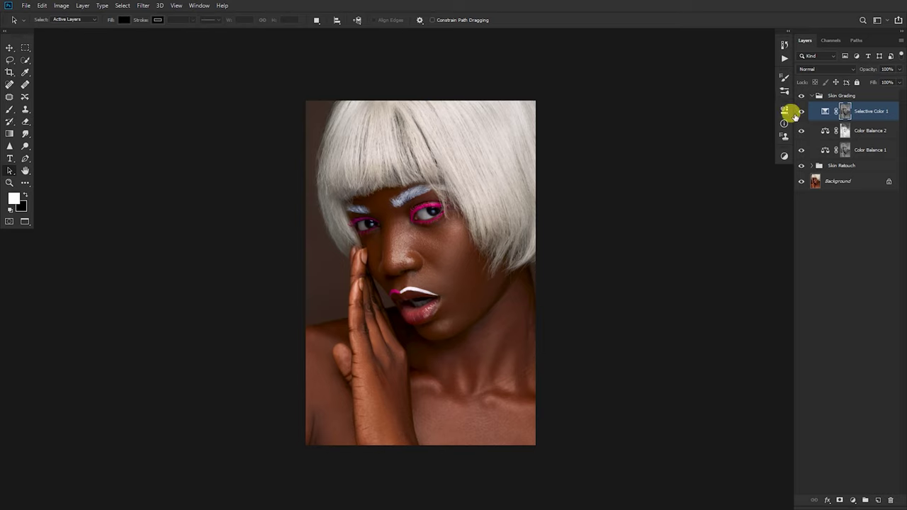
Run the BS Melanin Action and collapse the resulting TJD BS Melanin Action group.
click(784, 60)
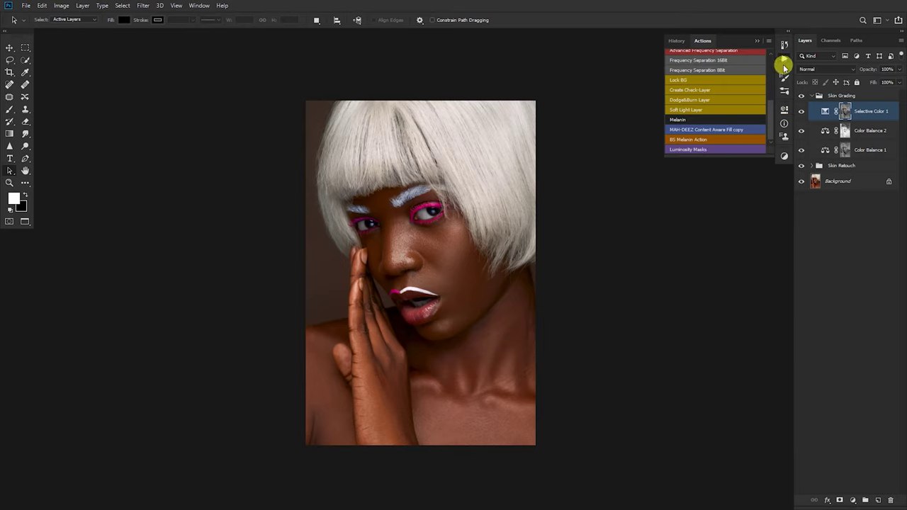
click(701, 141)
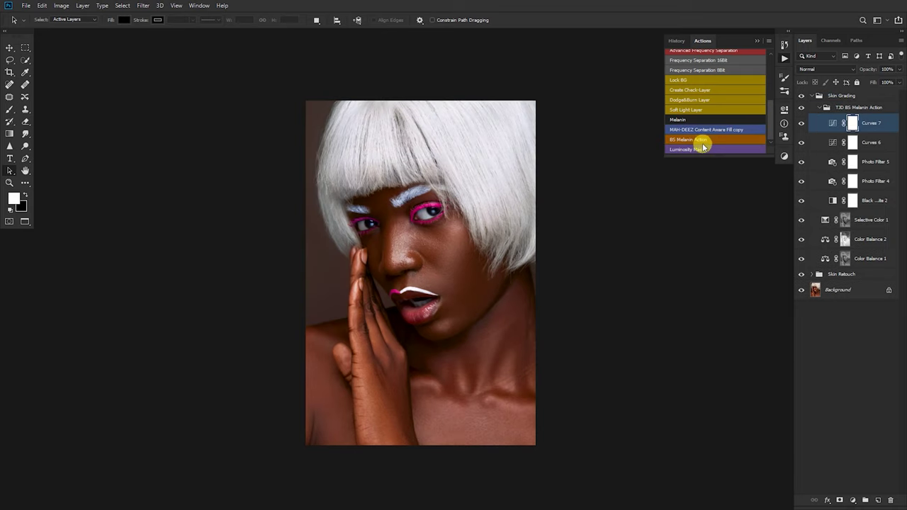
click(822, 108)
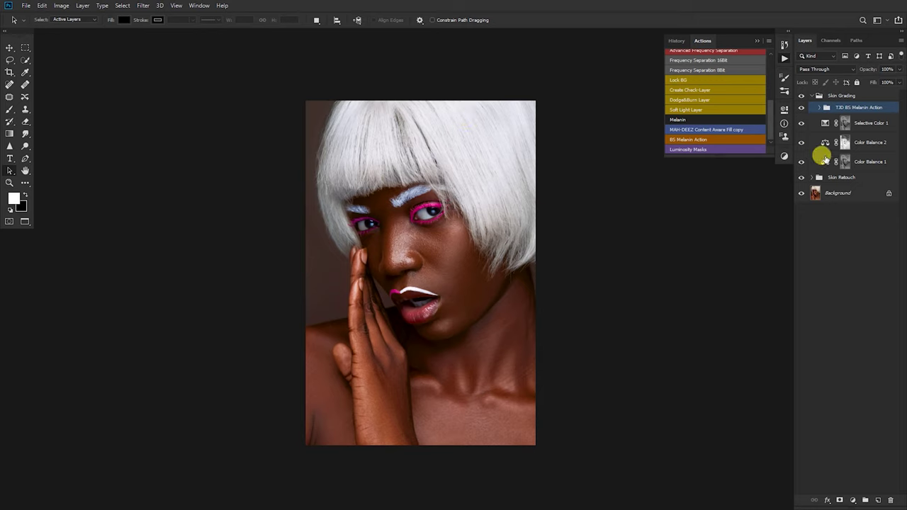
Alt-copy the Color Balance 1 mask onto the TJD BS Melanin Action group.
key(alt)
mouse_move(847, 164)
mouse_down()
mouse_move(855, 112)
mouse_move(844, 163)
mouse_up()
alt+click(844, 163)
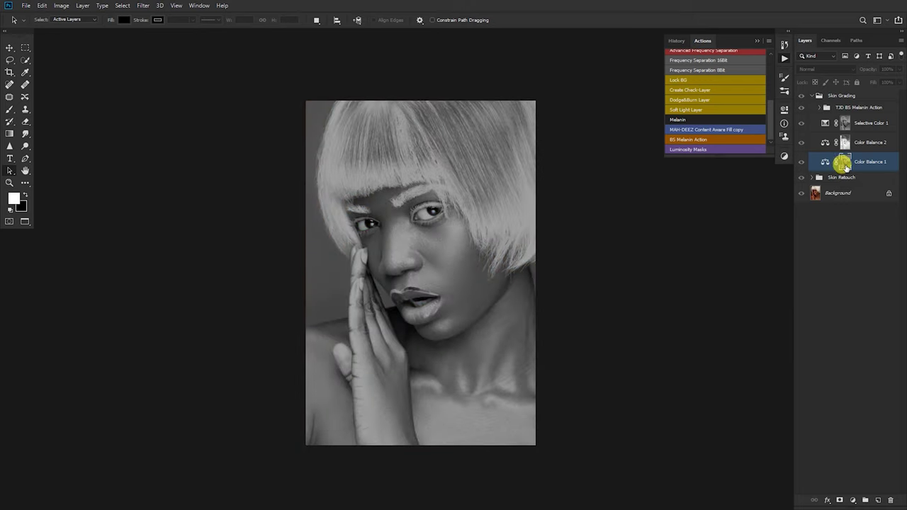
alt+click(845, 163)
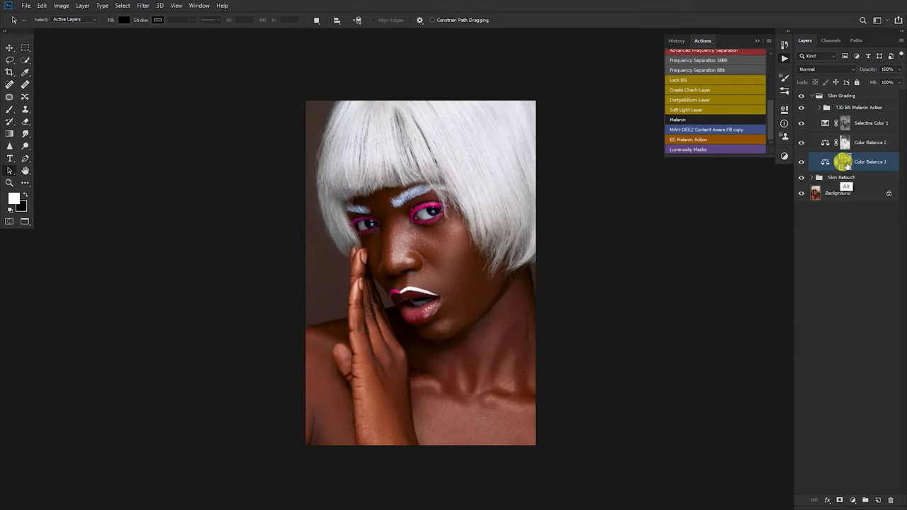
drag(847, 164, 863, 110)
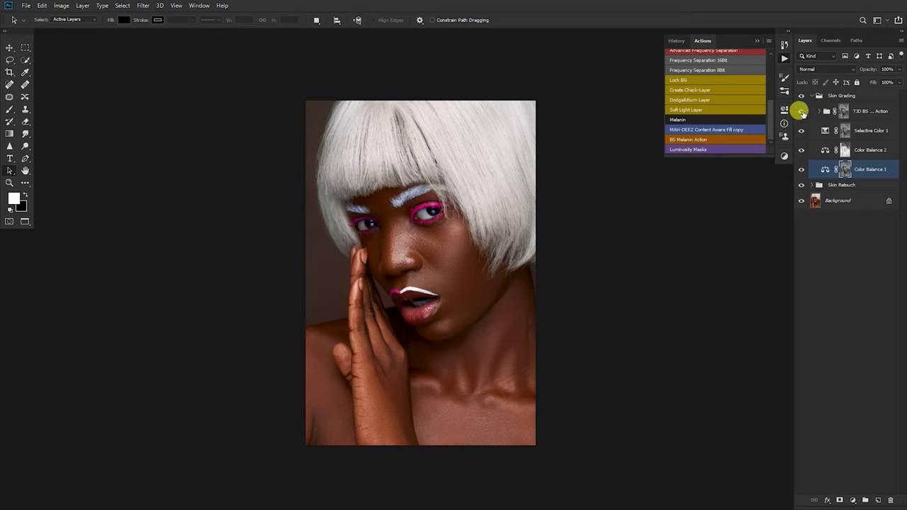
Compare the TJD BS Melanin Action group on and off, then set its opacity to 60%.
click(802, 111)
click(801, 111)
click(802, 112)
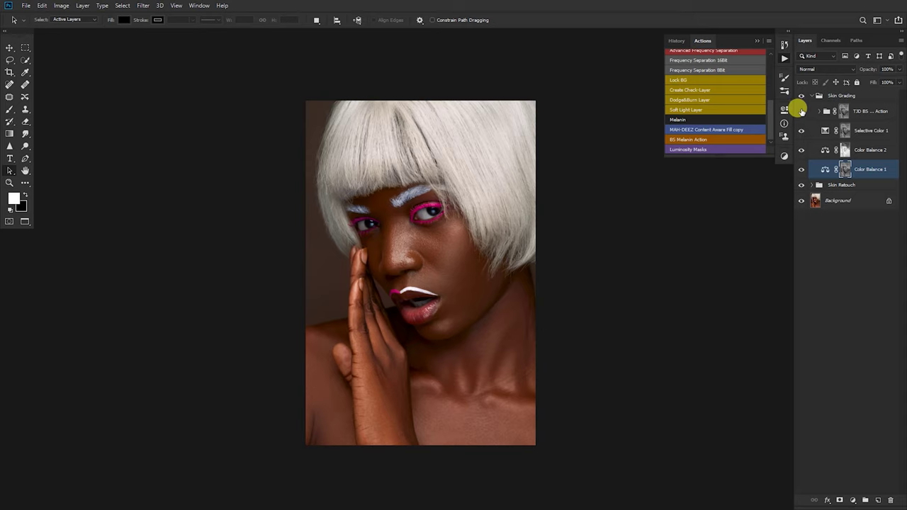
click(801, 111)
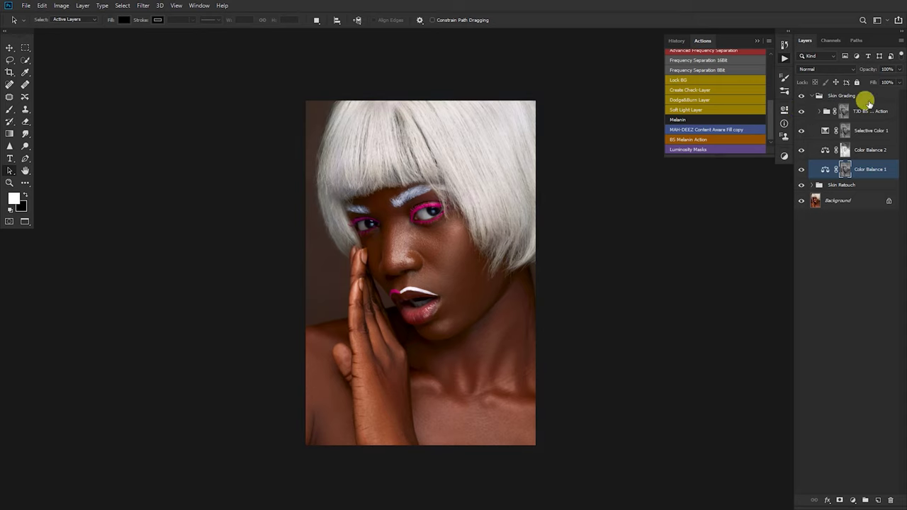
click(864, 112)
click(888, 68)
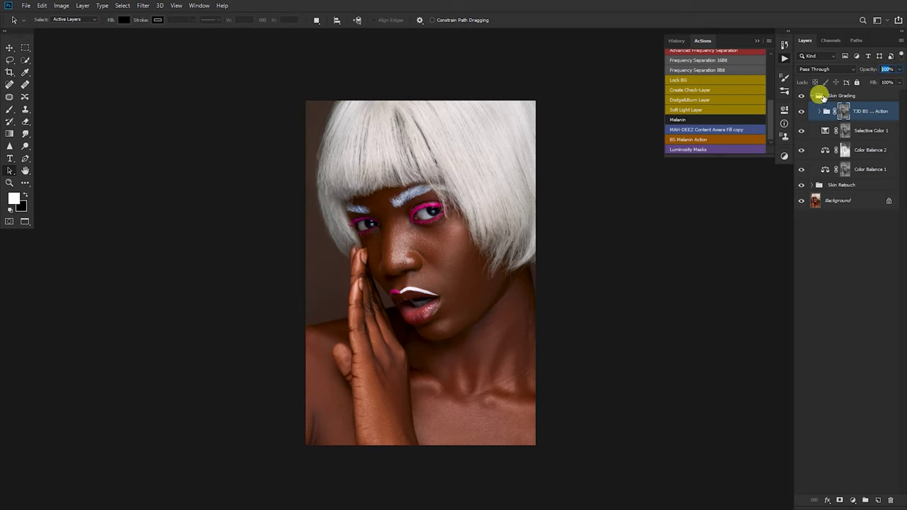
text(0)
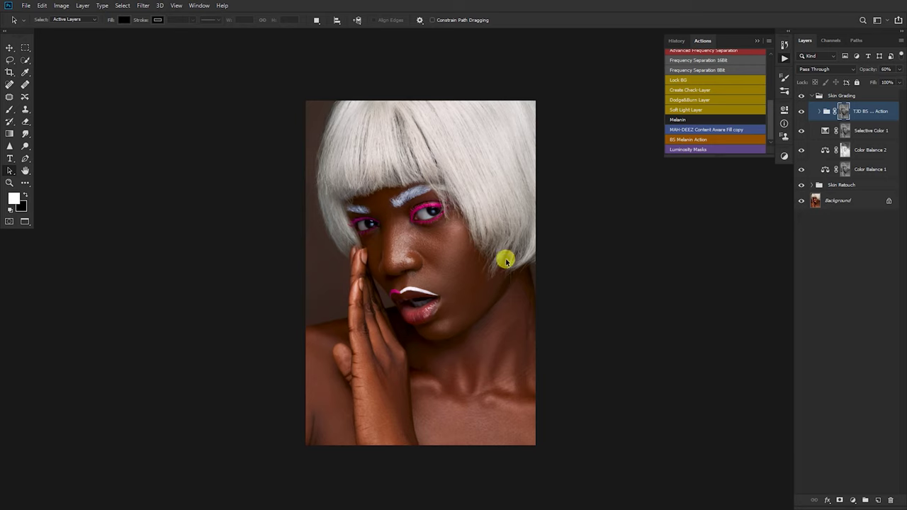
Zoom in and out to inspect the skin, then show the Adjustments panel instead of Actions.
scroll(476, 274, up, 8)
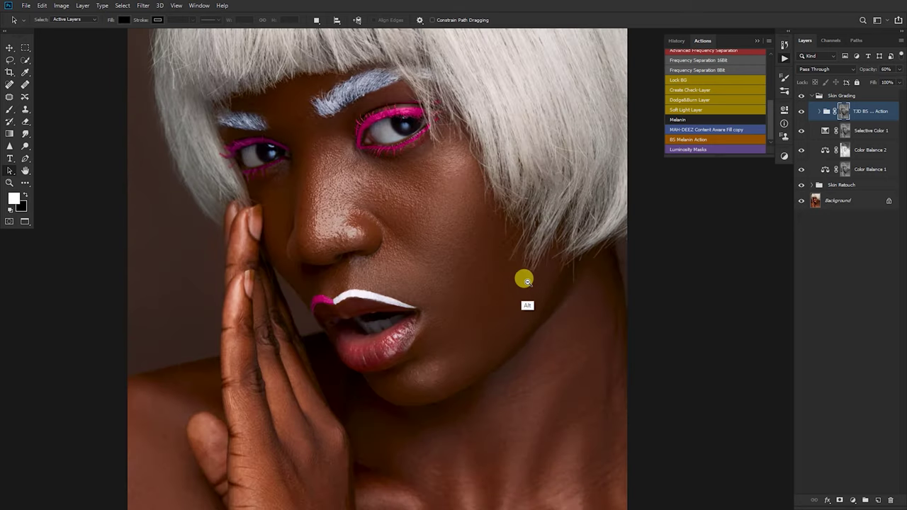
scroll(537, 280, down, 8)
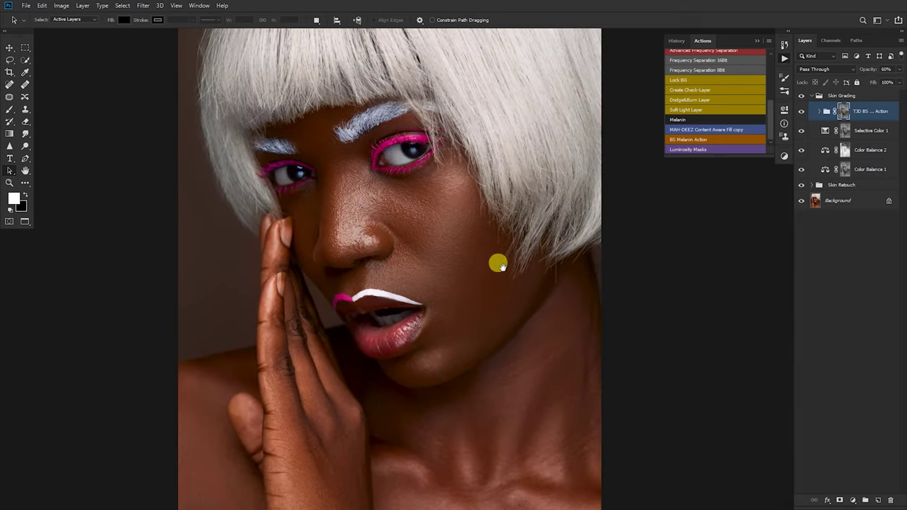
scroll(466, 262, up, 1)
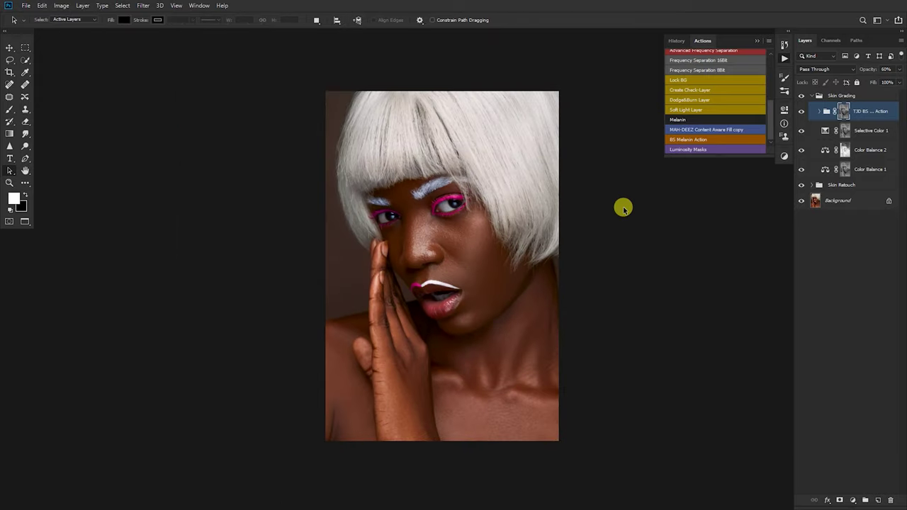
click(785, 157)
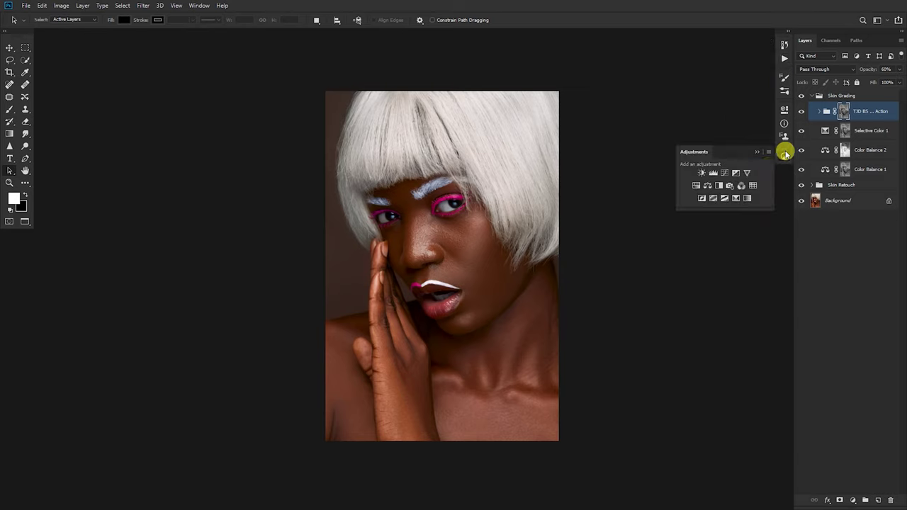
Select the Background layer and set the Eyedropper to sample All Layers with 5 by 5 Average.
click(815, 201)
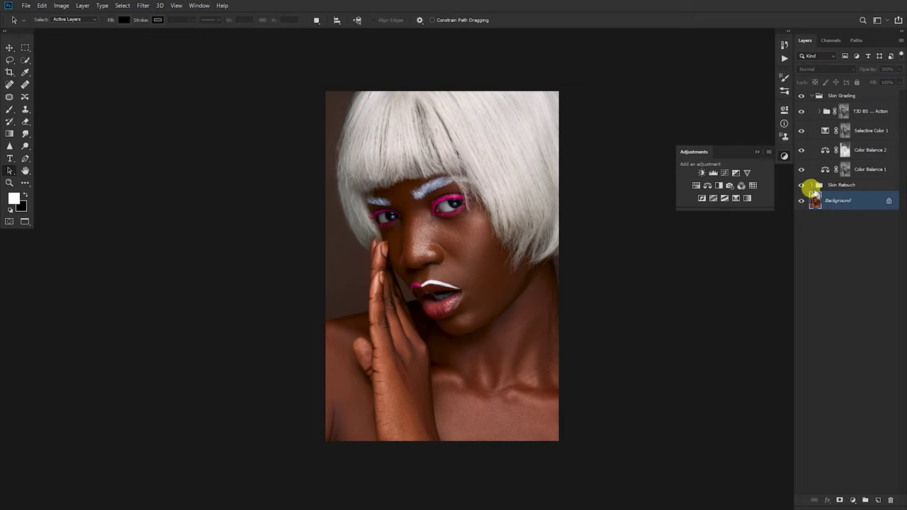
click(25, 75)
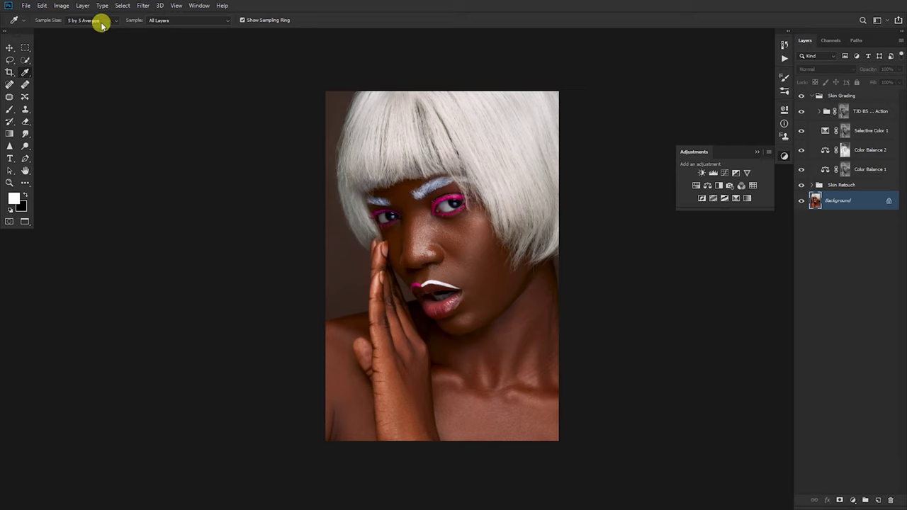
click(180, 20)
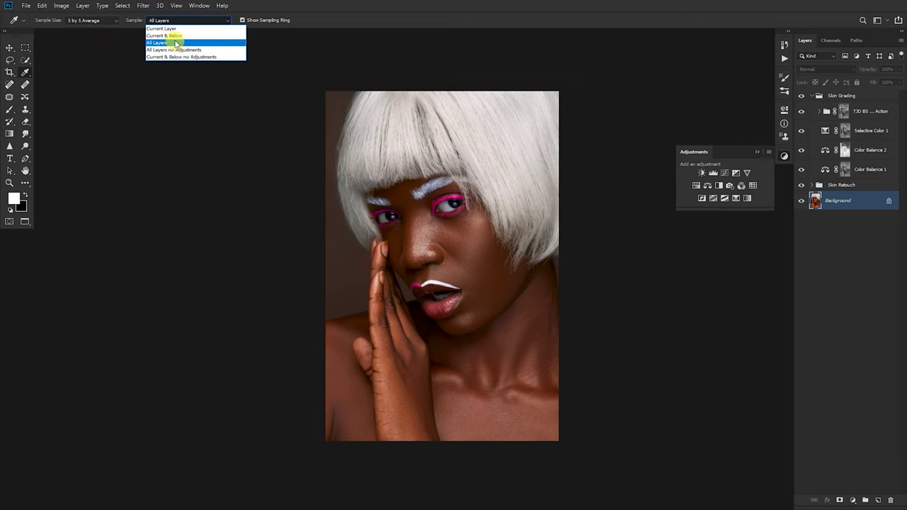
click(177, 43)
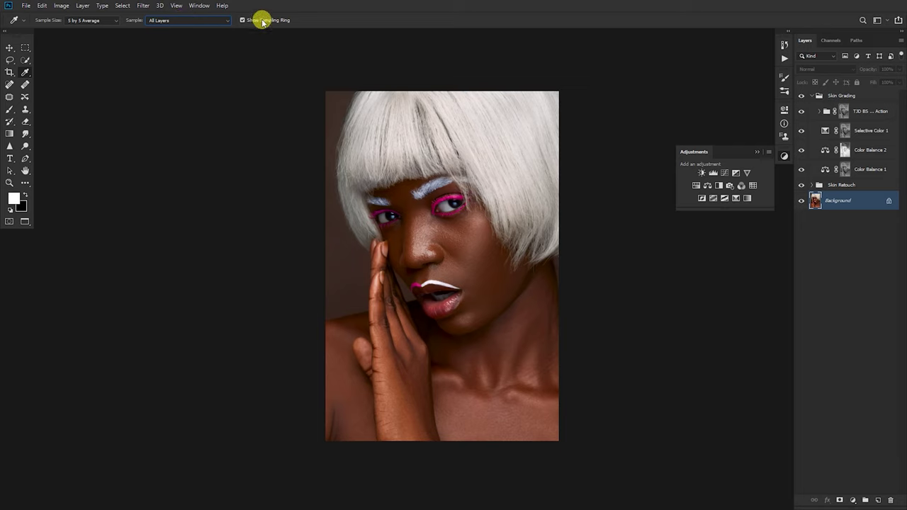
click(108, 20)
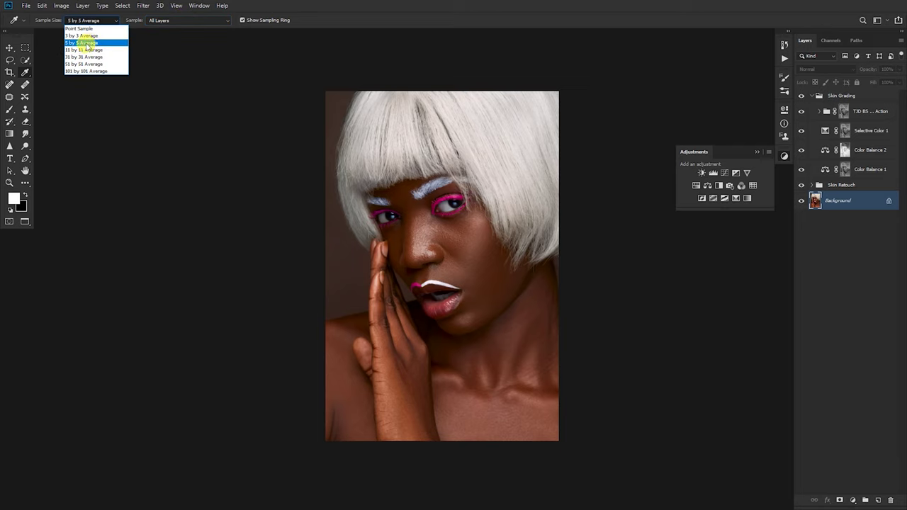
click(87, 44)
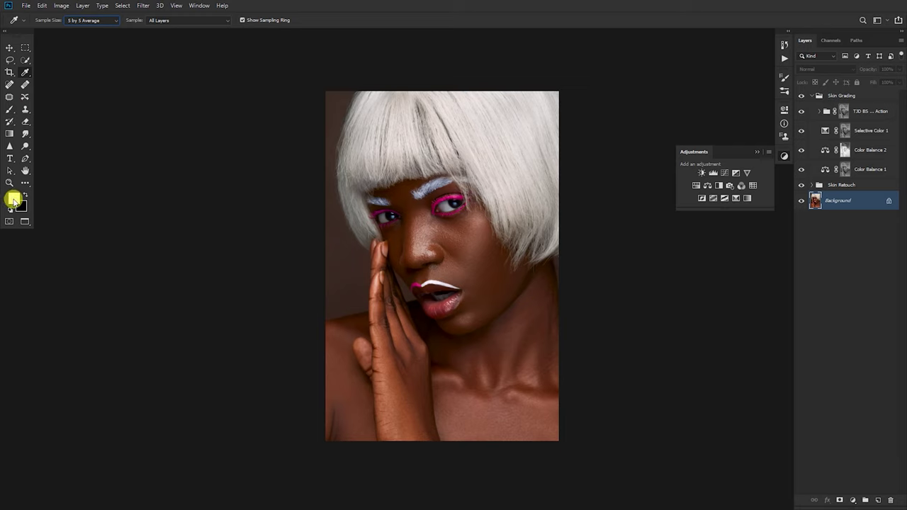
Sample skin browns from the chin and lips, then from the nose as the second colour.
alt+click(485, 284)
mouse_move(484, 290)
mouse_down()
mouse_move(486, 279)
mouse_move(487, 310)
mouse_move(500, 307)
mouse_move(496, 287)
mouse_move(480, 284)
mouse_up()
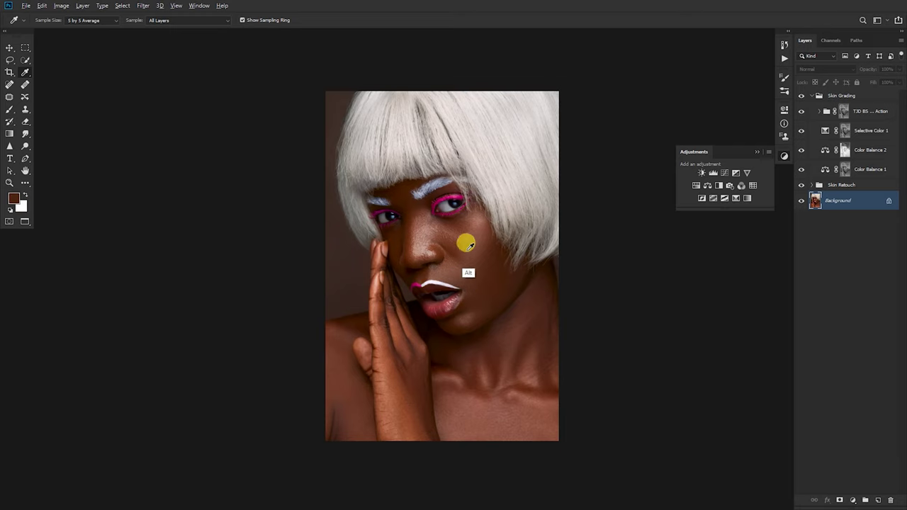
drag(461, 239, 455, 253)
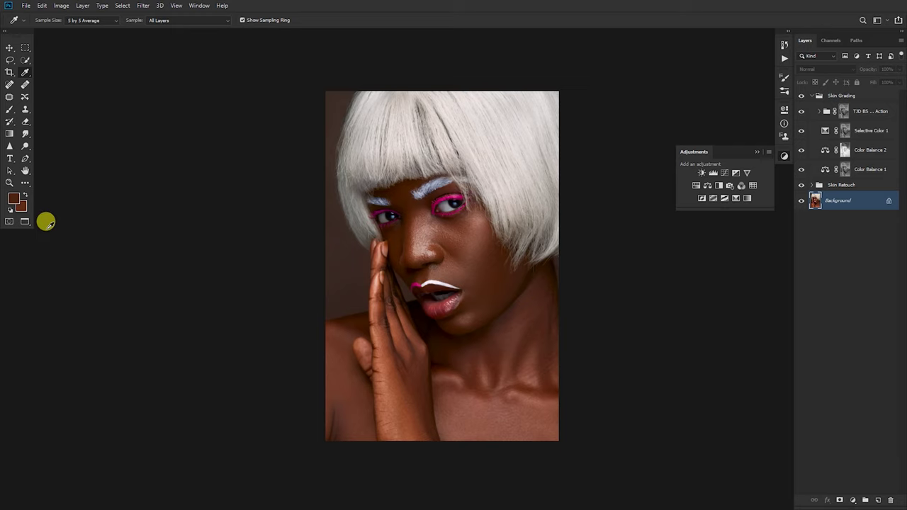
Set the foreground colour to dark brown hex 43271d.
click(15, 199)
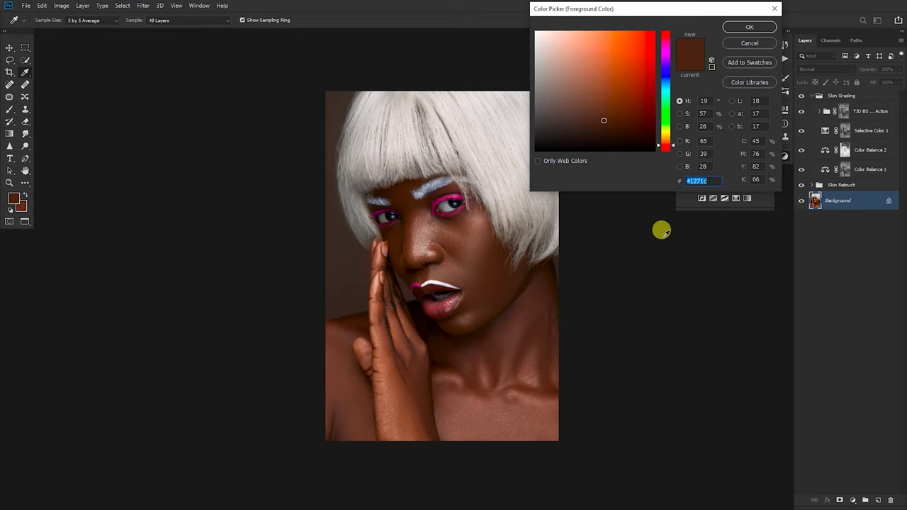
text(4327)
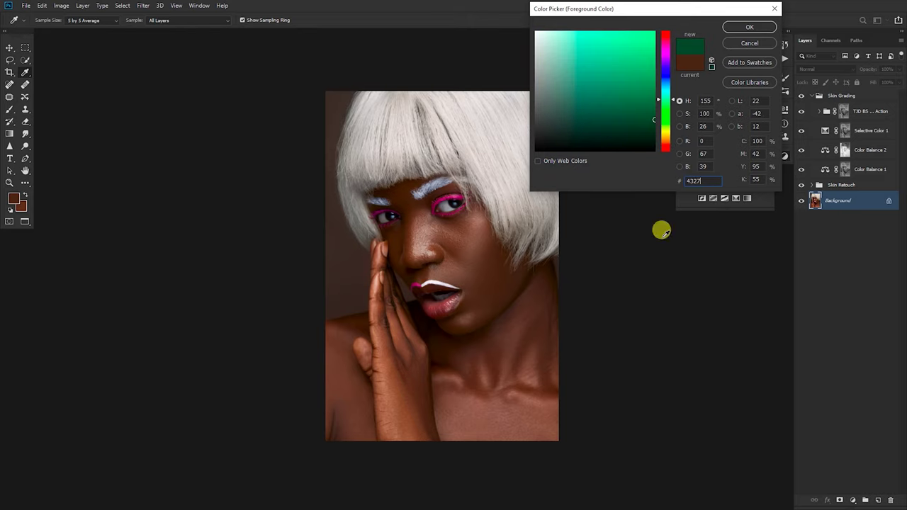
text(1)
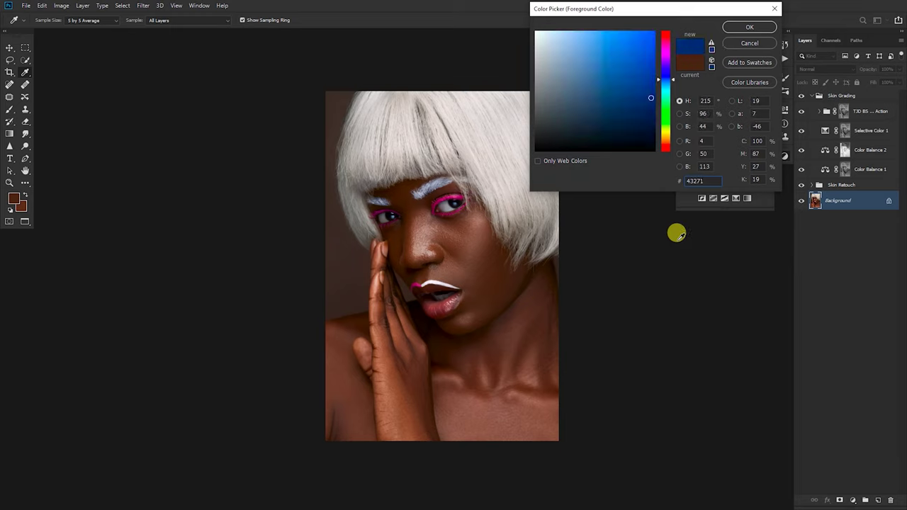
text(c)
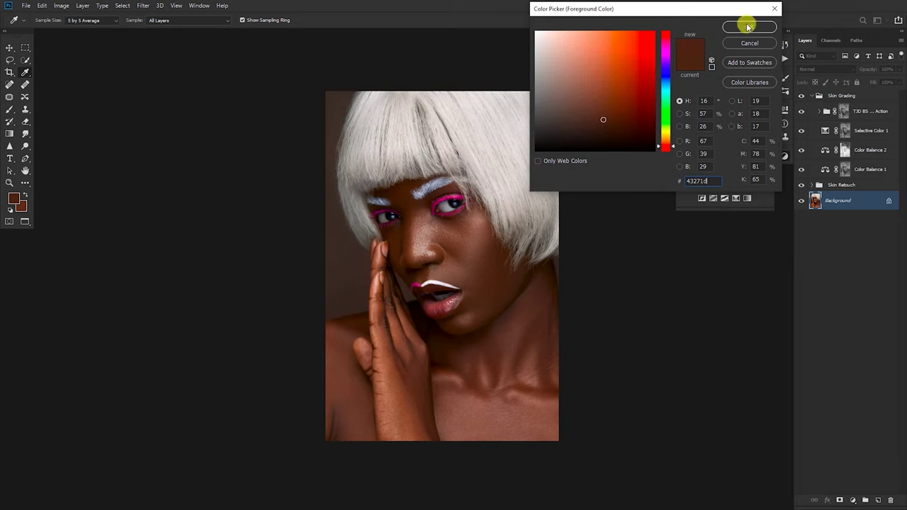
click(749, 27)
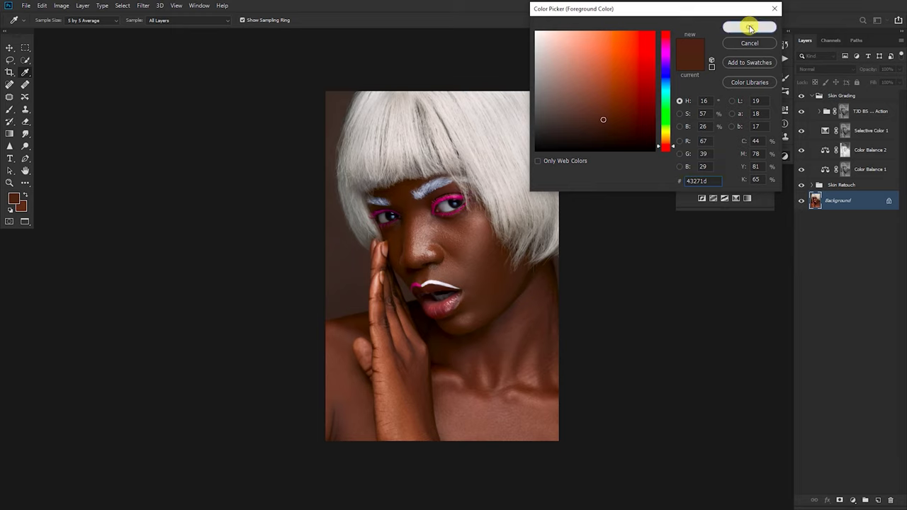
Set the background colour to warmer brown hex 583428.
click(22, 207)
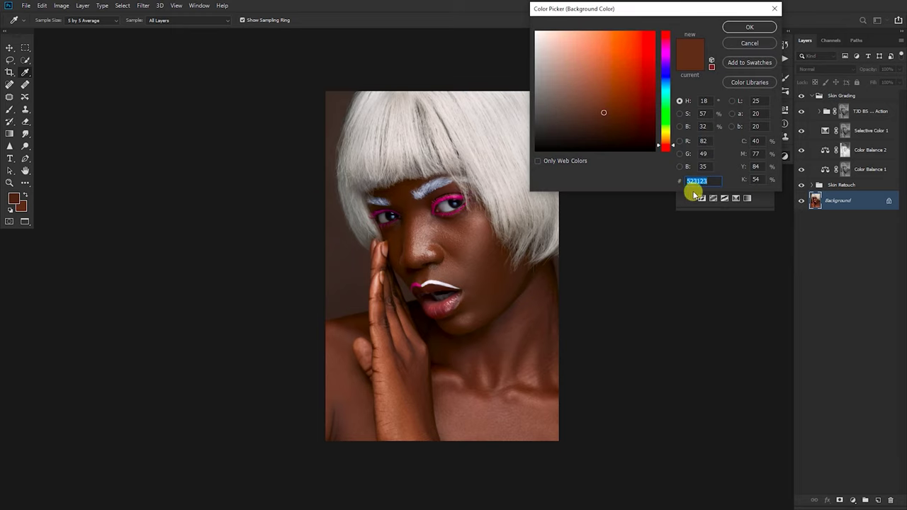
text(58)
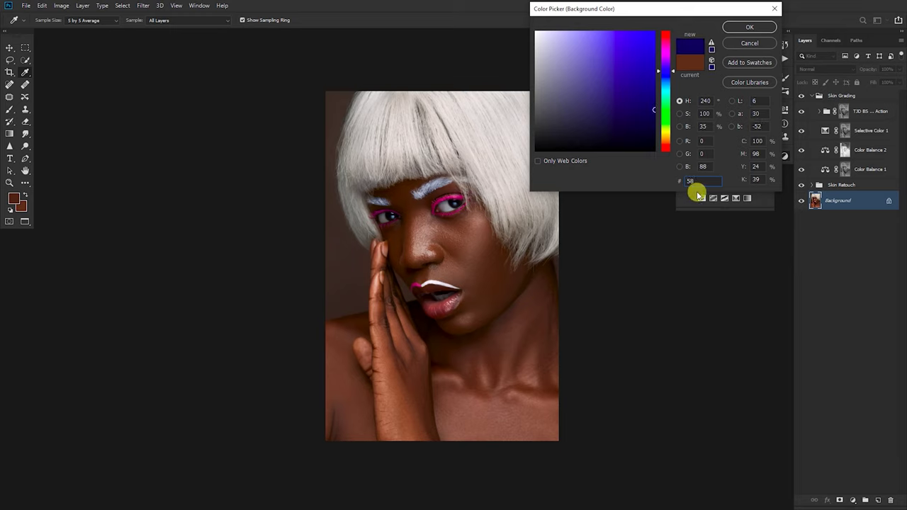
text(342)
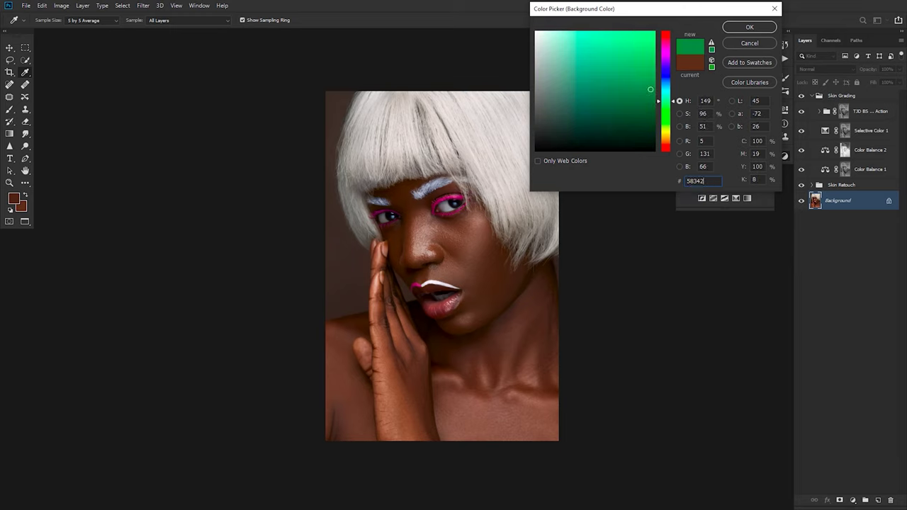
text(3)
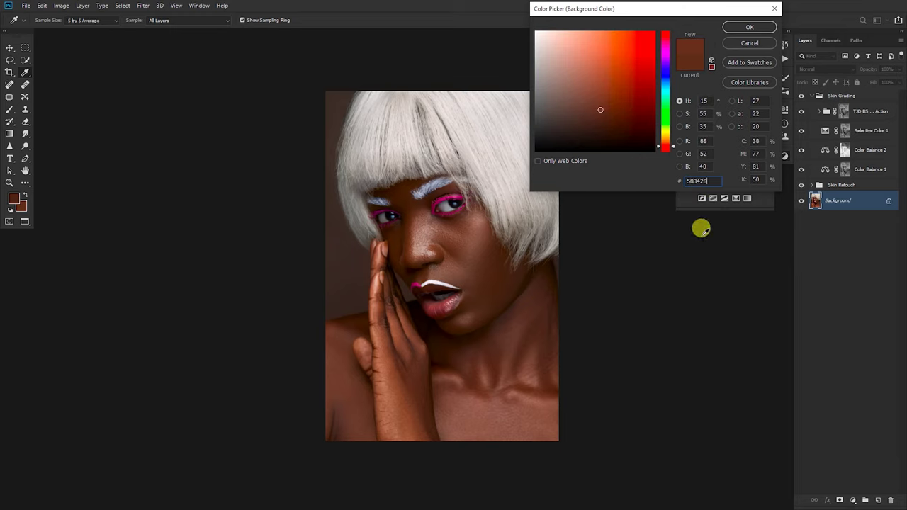
click(751, 26)
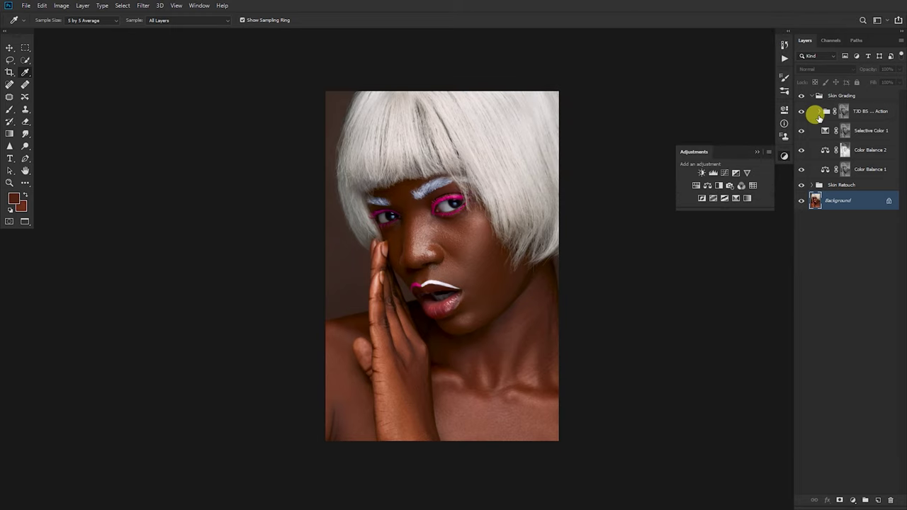
Add a Gradient Map adjustment above the melanin action group, blended in Soft Light.
click(844, 111)
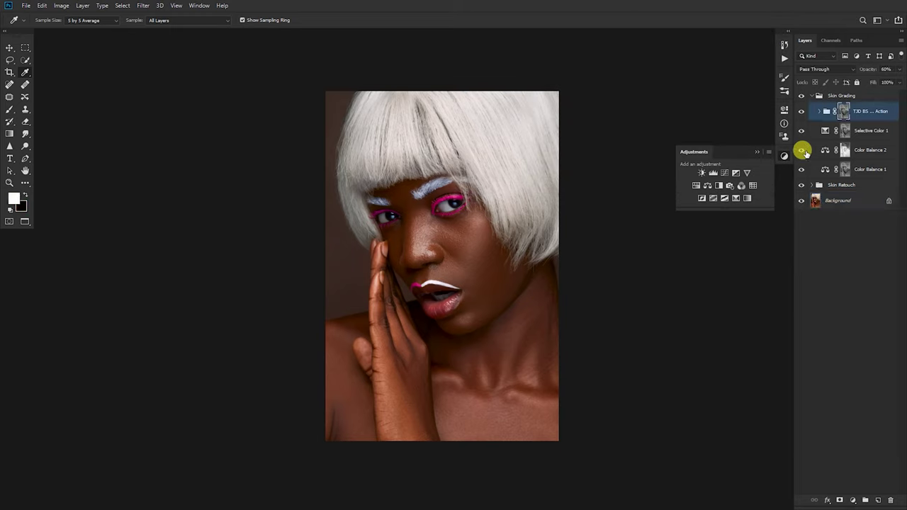
click(748, 200)
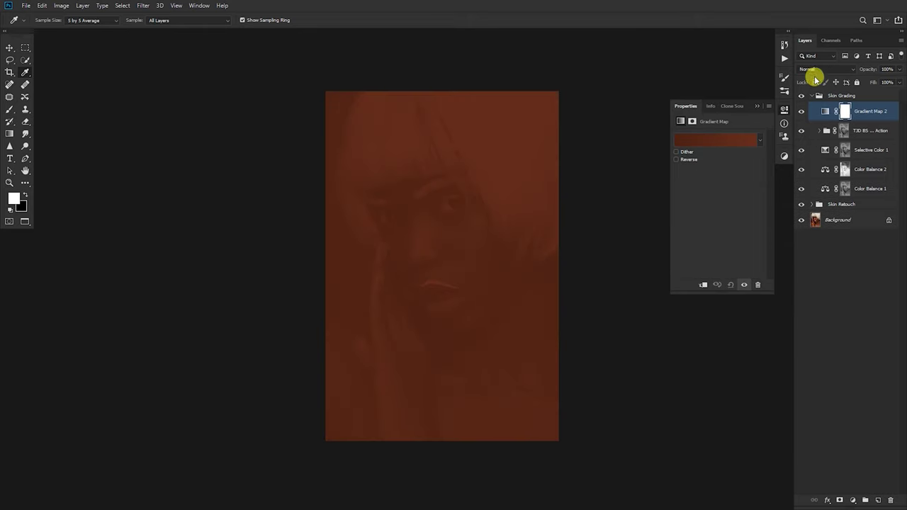
click(812, 69)
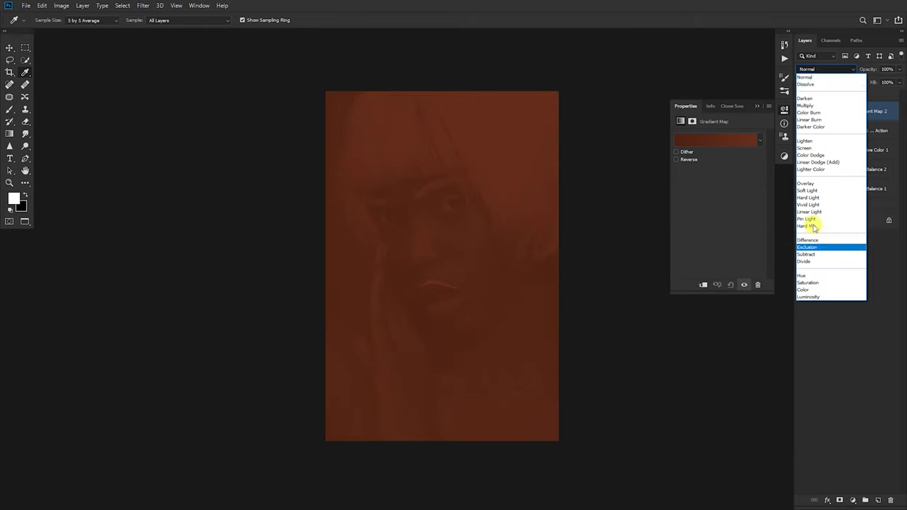
click(808, 191)
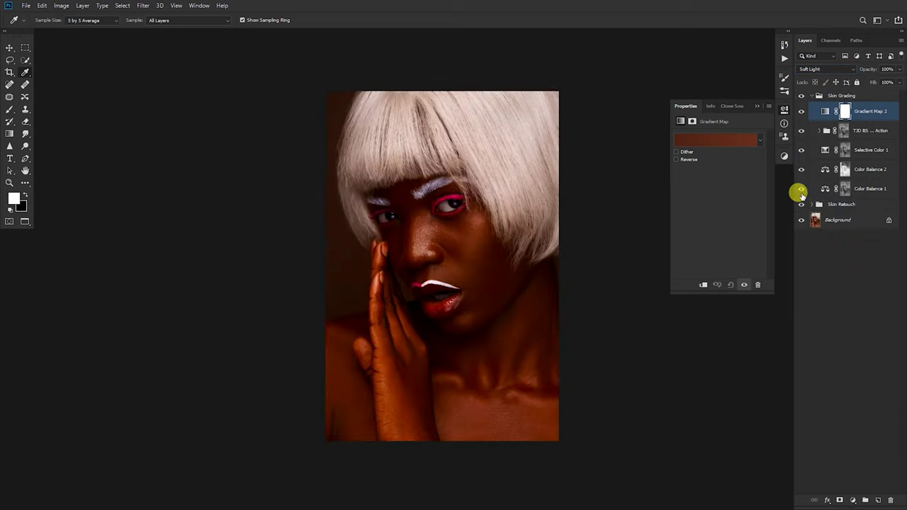
Duplicate the gradient map, set the copy to Color mode, and group both layers as Group 3.
key(ctrl+j)
click(818, 69)
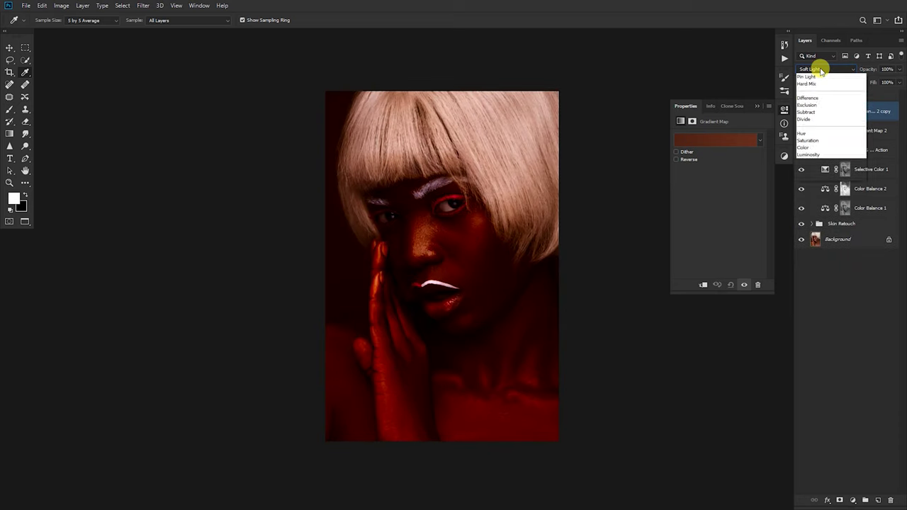
click(808, 280)
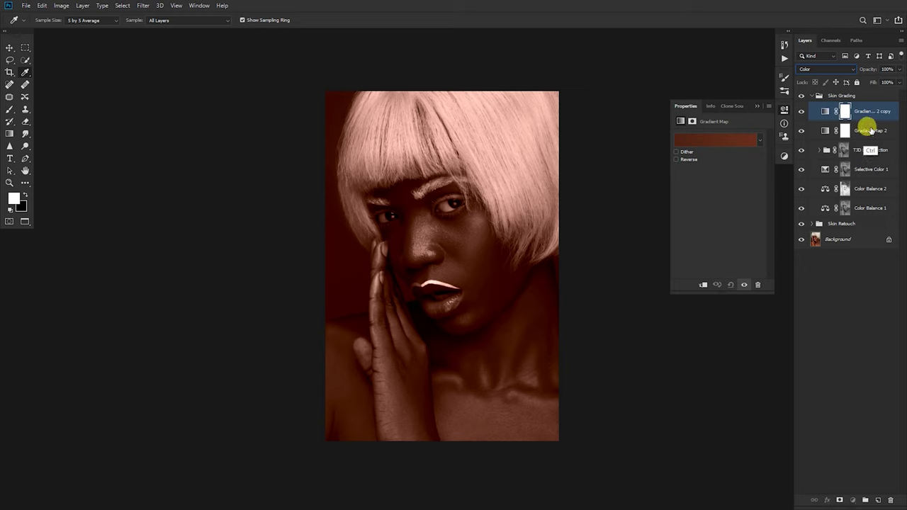
ctrl+click(869, 131)
key(ctrl+g)
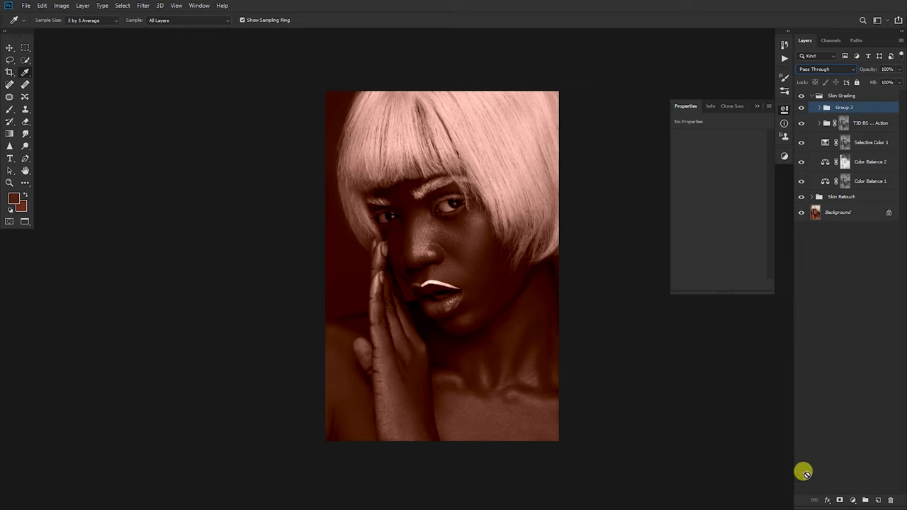
Give Group 3 a black hiding mask and make the Background layer active.
alt+click(838, 502)
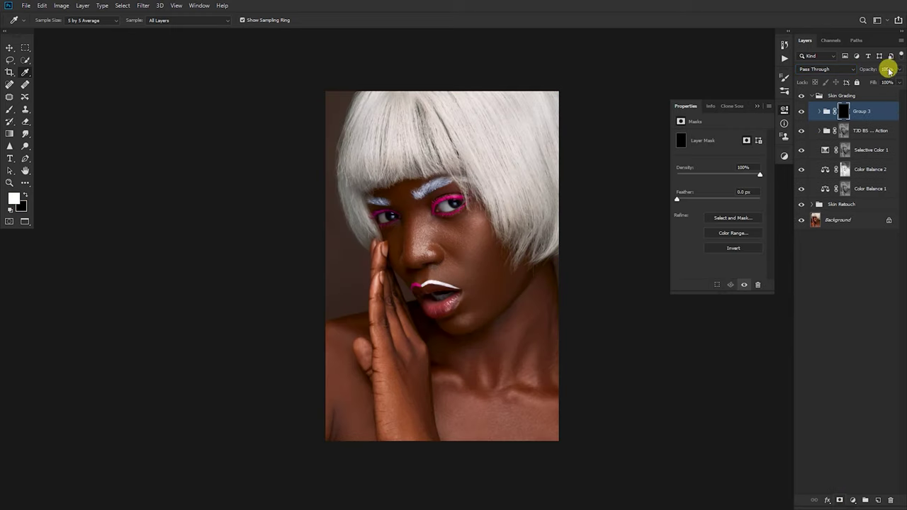
click(784, 110)
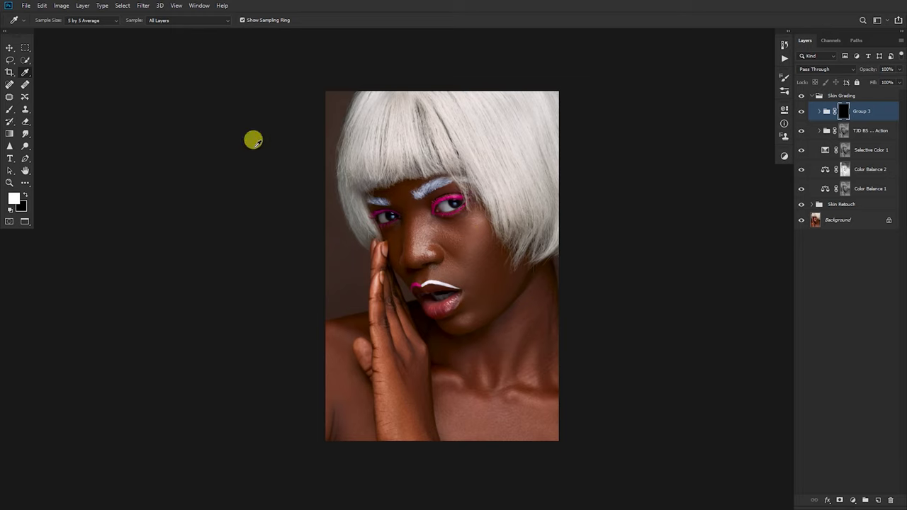
click(813, 220)
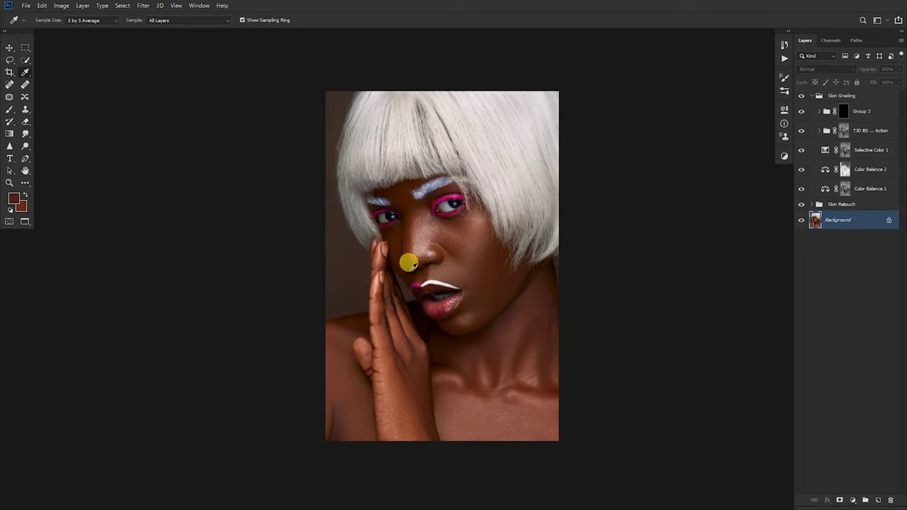
Make a Color Range selection of skin tones from face, shoulder and hand, with Range narrowed to 27%.
click(123, 6)
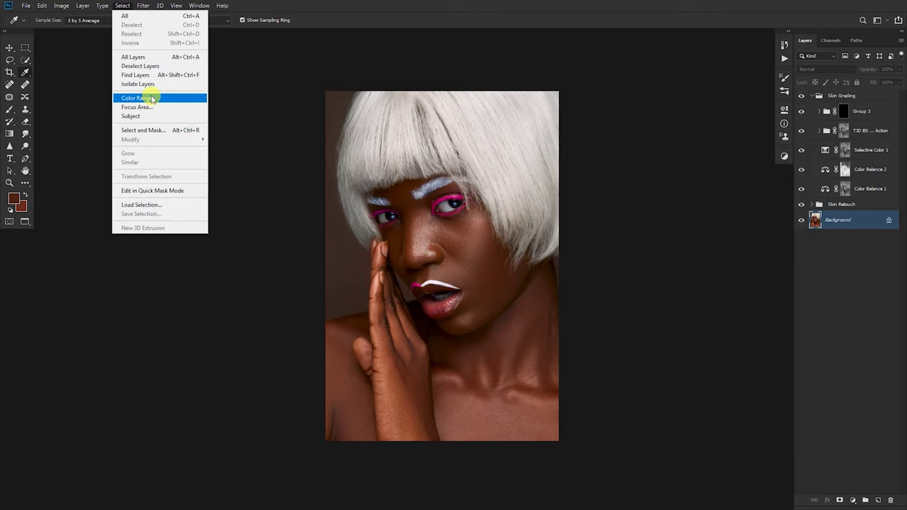
click(150, 98)
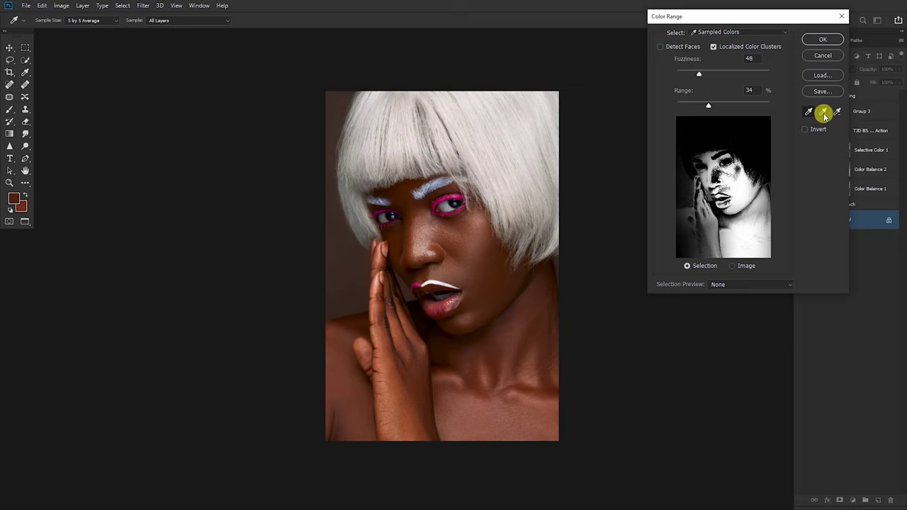
click(351, 390)
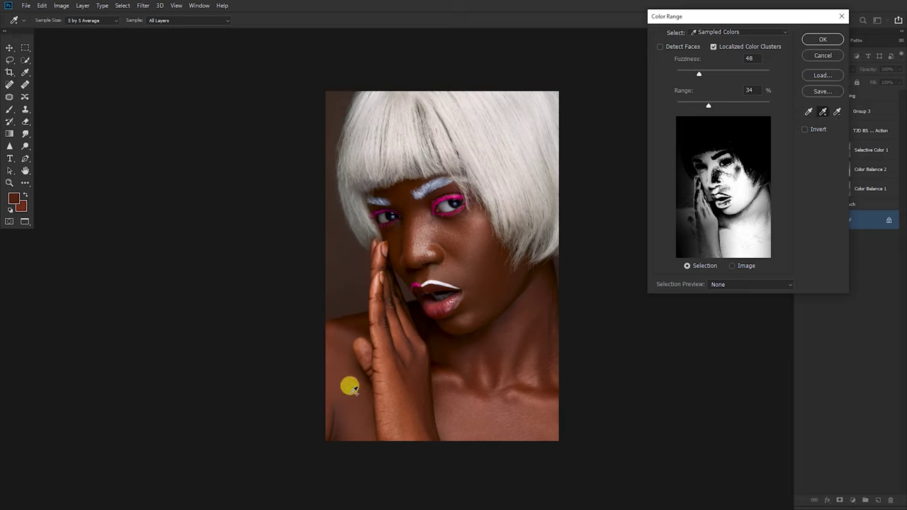
mouse_move(352, 388)
mouse_down()
mouse_move(348, 353)
mouse_move(353, 385)
mouse_move(498, 420)
mouse_move(502, 378)
mouse_move(470, 358)
mouse_move(459, 383)
mouse_move(575, 299)
mouse_move(525, 311)
mouse_move(531, 299)
mouse_move(524, 326)
mouse_move(464, 368)
mouse_move(409, 352)
mouse_move(440, 358)
mouse_move(468, 424)
mouse_move(458, 427)
mouse_move(455, 399)
mouse_move(465, 390)
mouse_move(445, 352)
mouse_move(480, 384)
mouse_up()
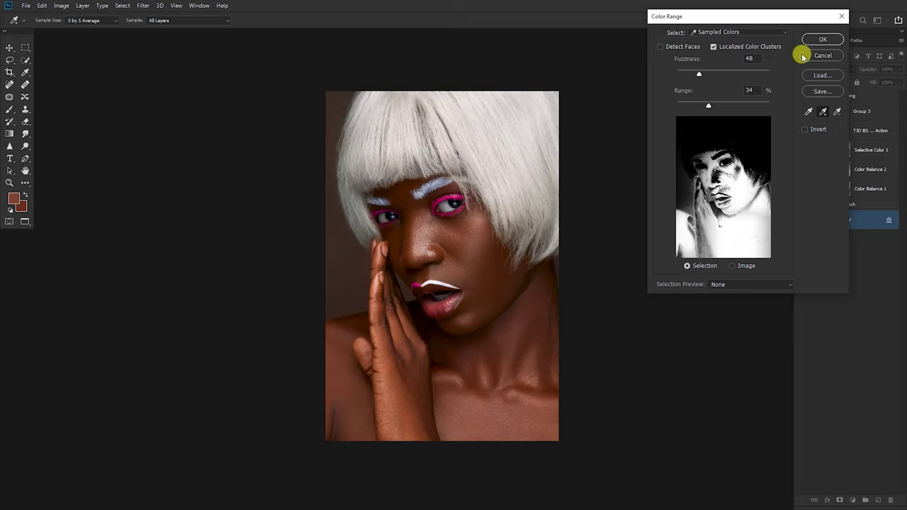
drag(709, 106, 699, 105)
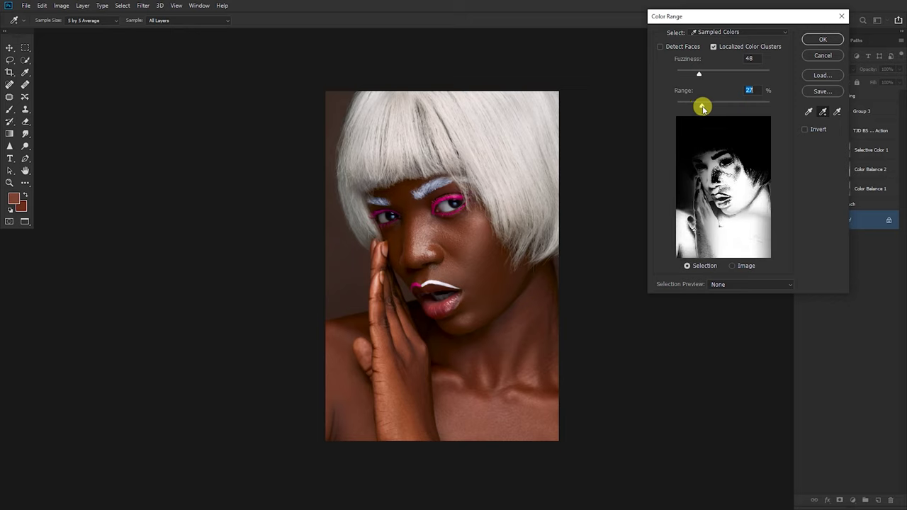
click(819, 38)
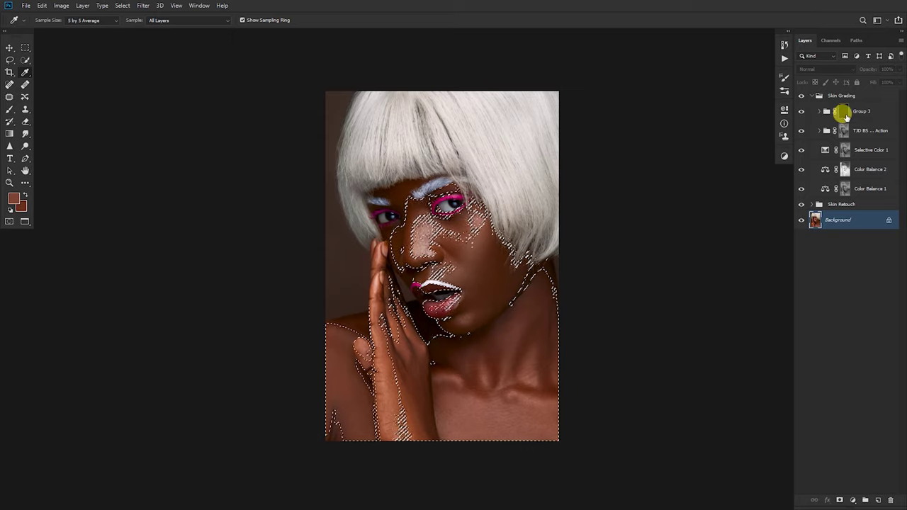
Invert Group 3's mask to reveal grading on the skin selection, deselect, and set opacity to 23%.
click(843, 112)
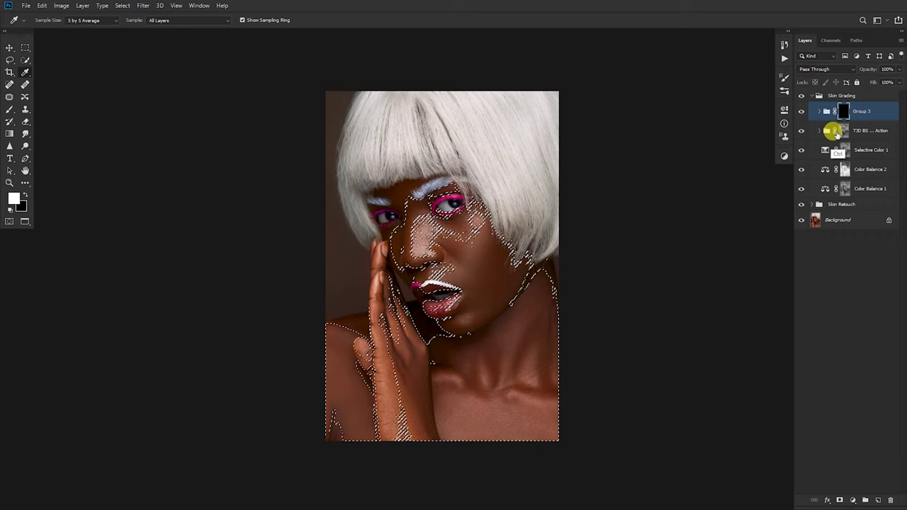
key(ctrl+i)
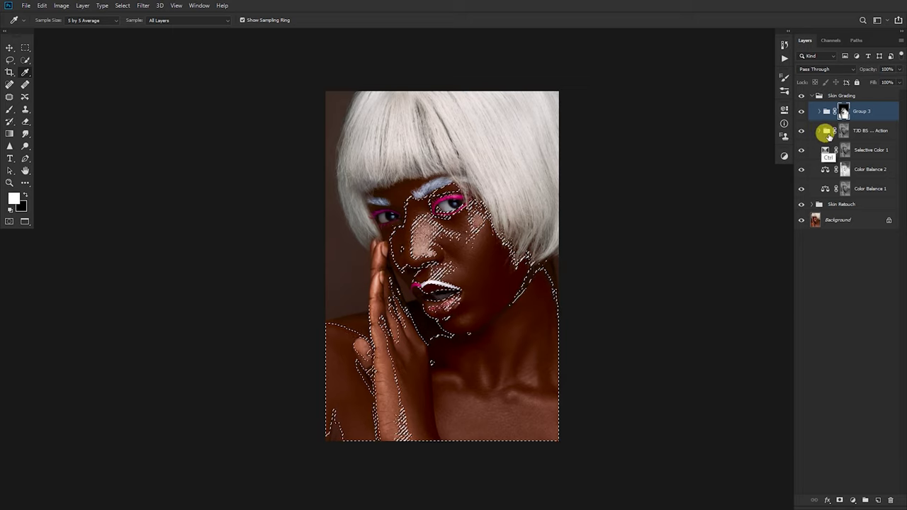
key(ctrl+d)
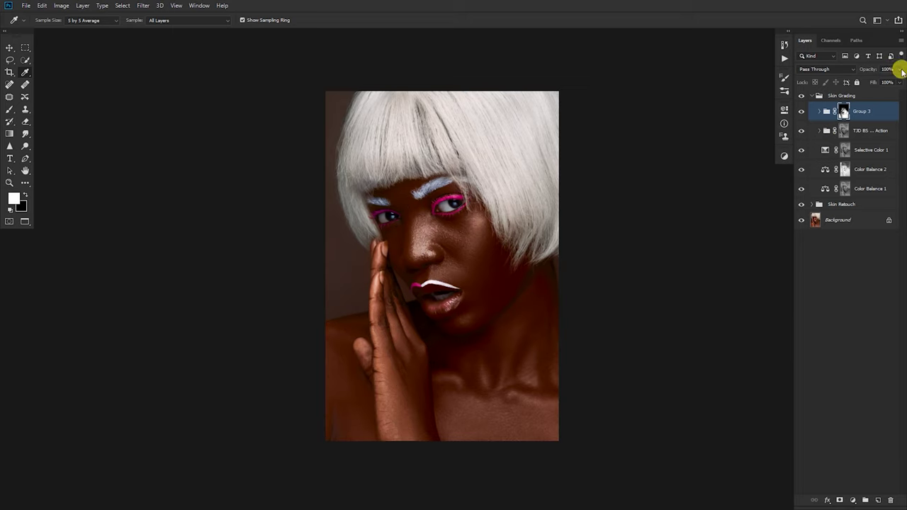
drag(900, 68, 867, 83)
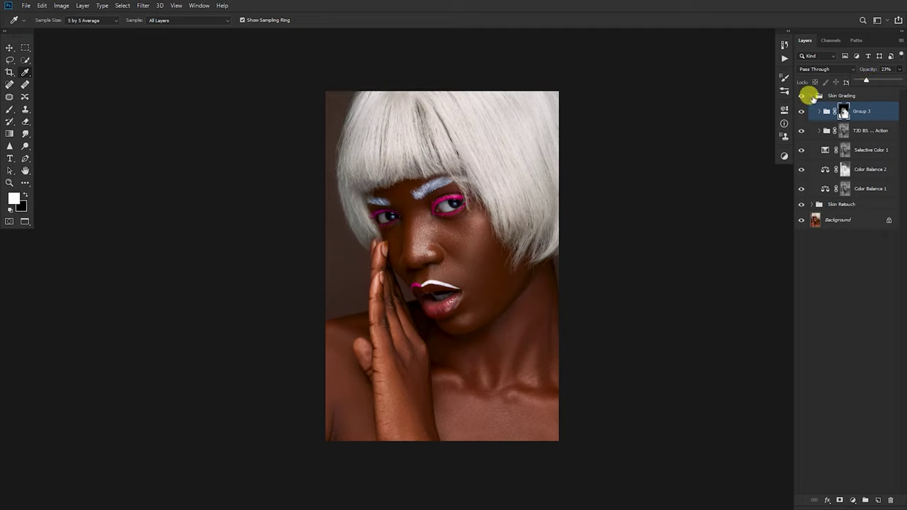
Collapse the Skin Grading group and toggle its visibility off and on twice, ending visible.
click(813, 98)
click(813, 96)
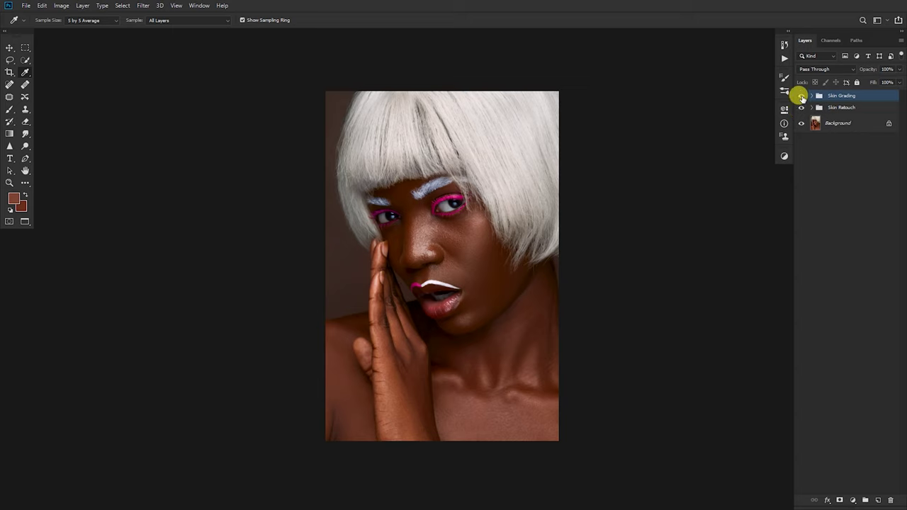
click(802, 97)
click(802, 96)
click(802, 97)
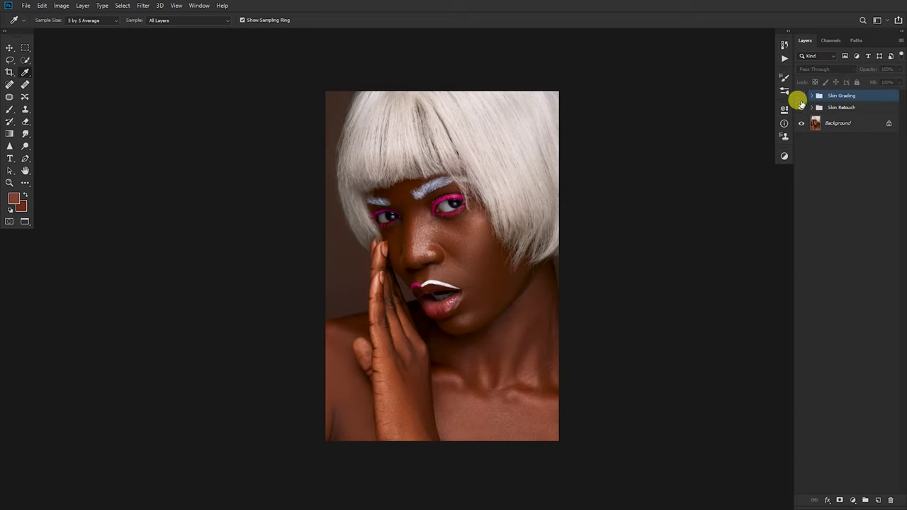
click(801, 97)
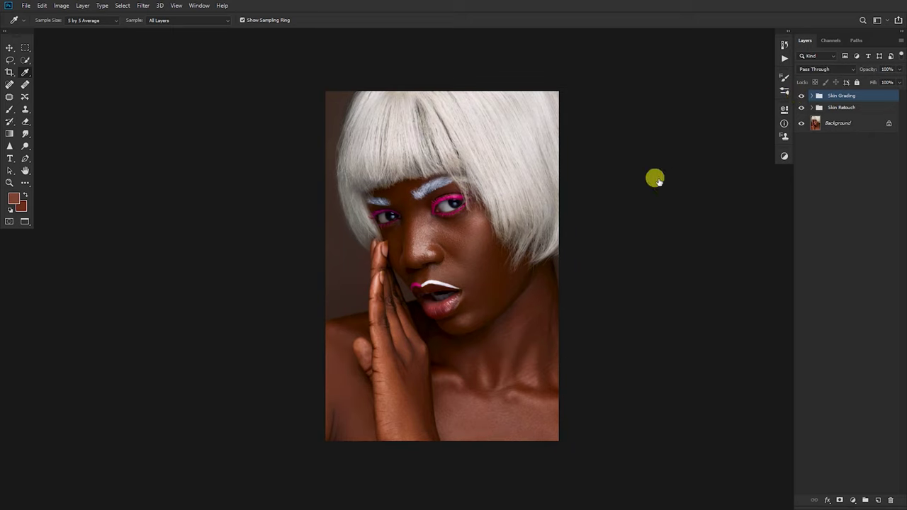